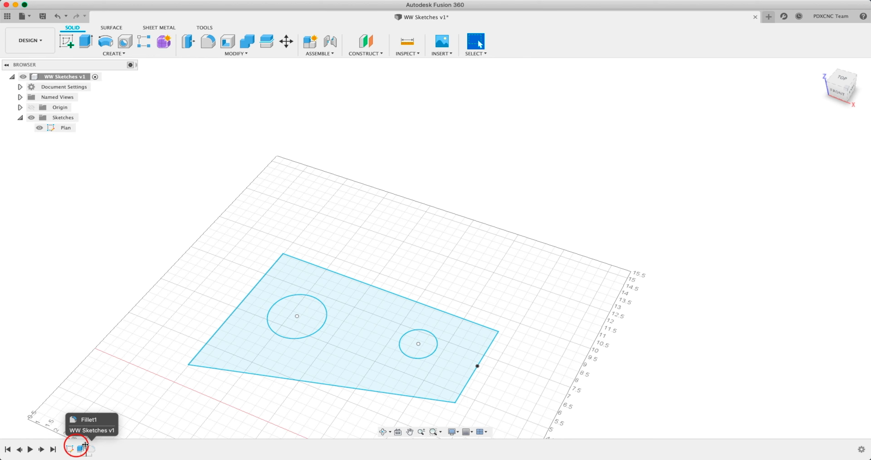
- Roll the timeline forward past Fillet1 and suppress that fillet
{"action": "mouse_move", "coordinate": [149, 343]}
{"action": "middle_mouse_down", "text": "shift"}
{"action": "mouse_move", "coordinate": [152, 376]}
{"action": "mouse_move", "coordinate": [164, 324]}
{"action": "mouse_move", "coordinate": [162, 332]}
{"action": "middle_mouse_up", "text": "shift"}
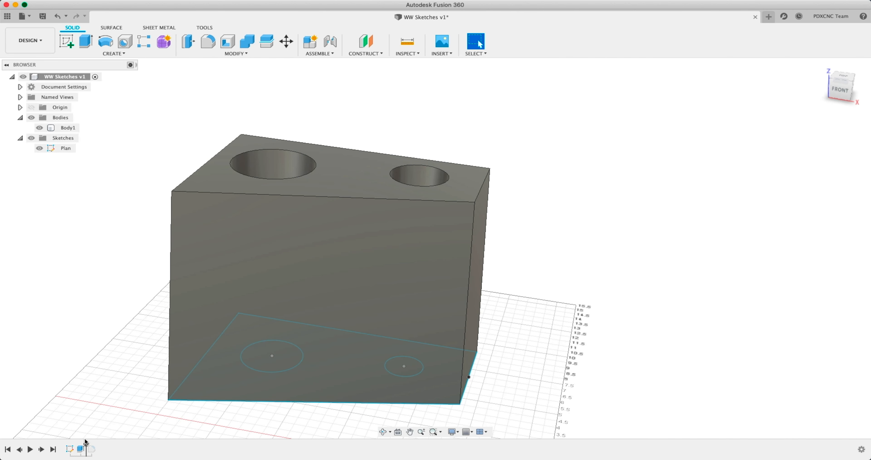
{"action": "left_click_drag", "start_coordinate": [86, 443], "coordinate": [97, 443]}
{"action": "right_click", "coordinate": [91, 449]}
{"action": "left_click", "coordinate": [129, 327]}
{"action": "mouse_move", "coordinate": [156, 341]}
{"action": "middle_mouse_down", "text": "shift"}
{"action": "mouse_move", "coordinate": [140, 366]}
{"action": "mouse_move", "coordinate": [156, 340]}
{"action": "mouse_move", "coordinate": [171, 350]}
{"action": "mouse_move", "coordinate": [141, 358]}
{"action": "mouse_move", "coordinate": [143, 252]}
{"action": "middle_mouse_up", "text": "shift"}
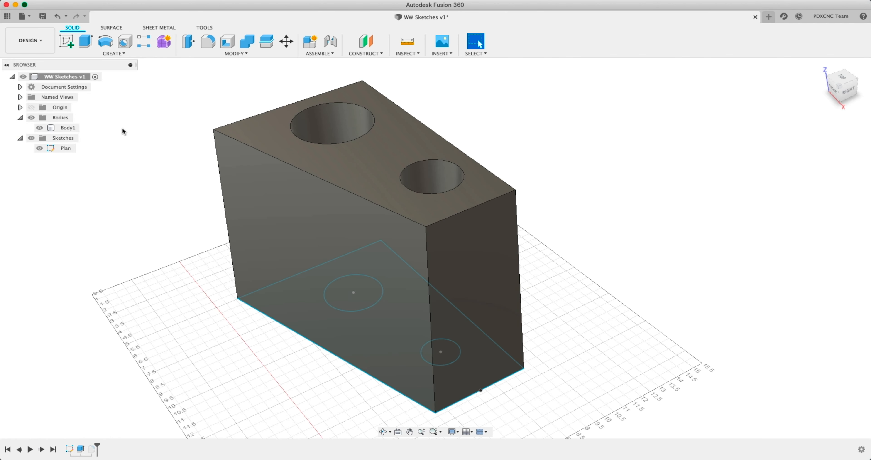
- Create a new design with its origin shown and open its parameters list
{"action": "left_click", "coordinate": [769, 17]}
{"action": "left_click", "coordinate": [31, 107]}
{"action": "left_click", "coordinate": [236, 54]}
{"action": "left_click", "coordinate": [224, 226]}
{"action": "left_click", "coordinate": [239, 54]}
{"action": "left_click_drag", "start_coordinate": [538, 254], "coordinate": [385, 148]}
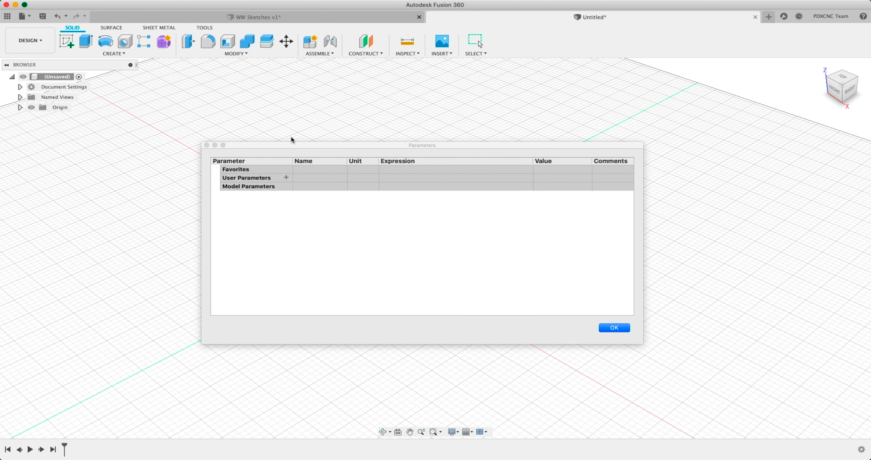
{"action": "left_click_drag", "start_coordinate": [289, 146], "coordinate": [287, 145]}
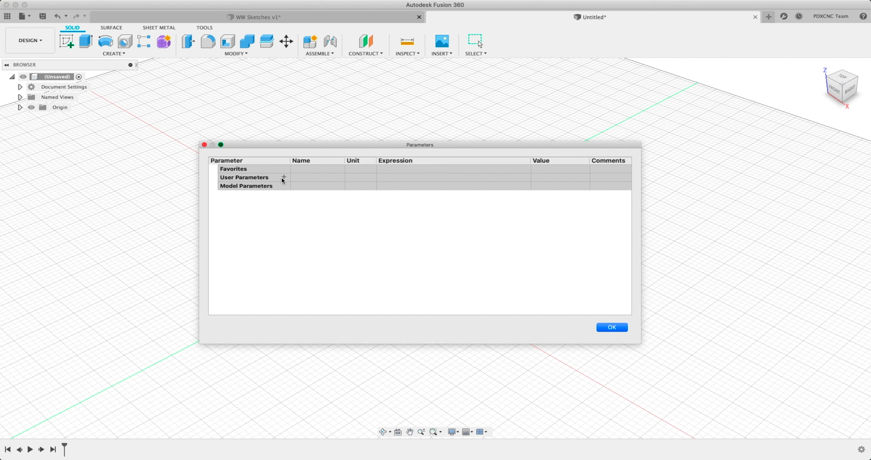
- Add a user parameter named width in inches with the expression 60 and the comment "overall width"
{"action": "left_click", "coordinate": [286, 179]}
{"action": "type", "text": "width"}
{"action": "left_click", "coordinate": [435, 208]}
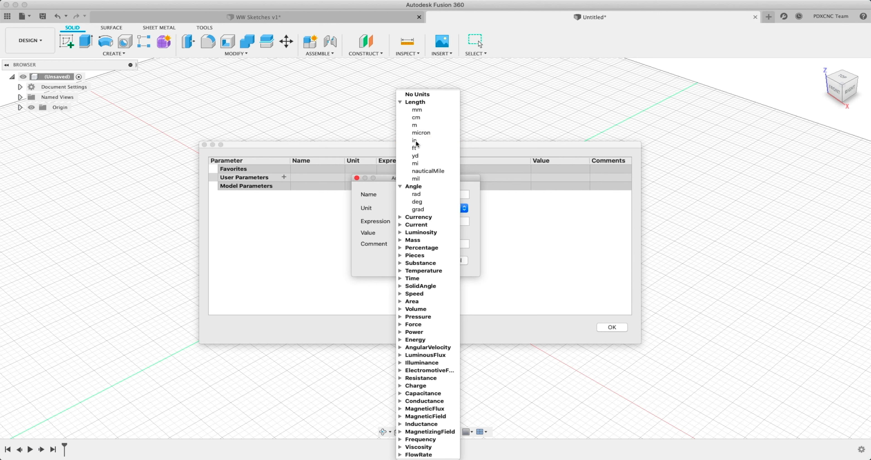
{"action": "left_click", "coordinate": [413, 141]}
{"action": "left_click", "coordinate": [427, 221]}
{"action": "type", "text": "60"}
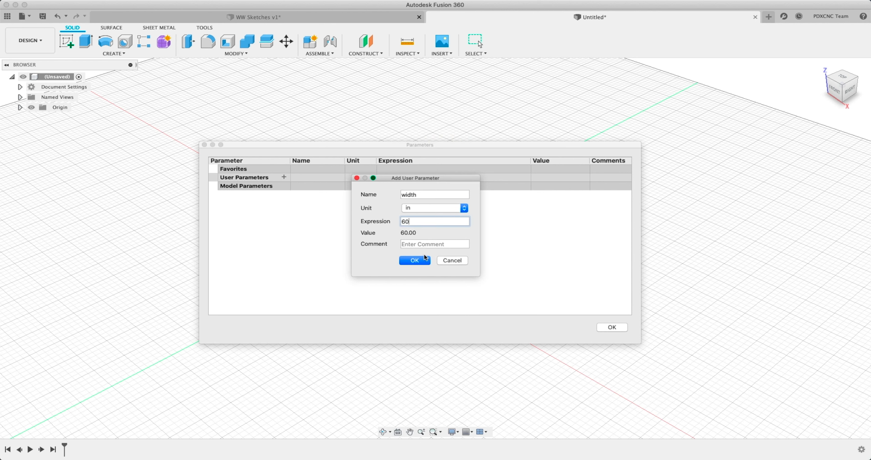
{"action": "left_click", "coordinate": [417, 246]}
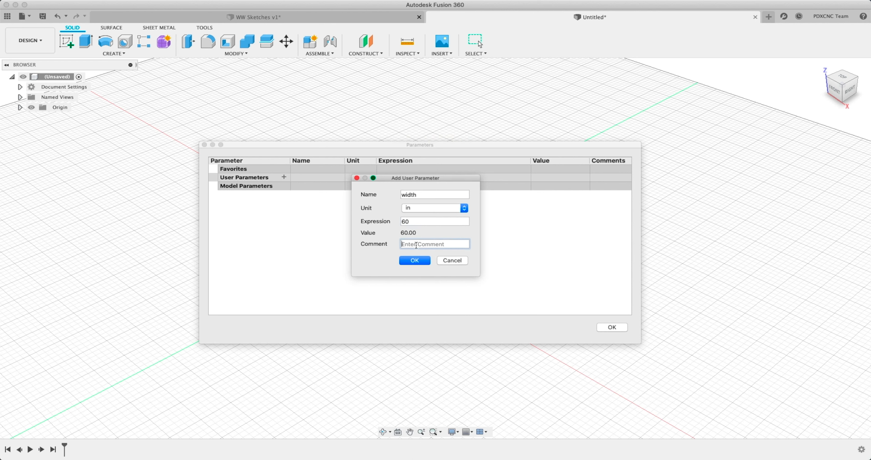
{"action": "type", "text": "overall width"}
{"action": "left_click", "coordinate": [410, 261]}
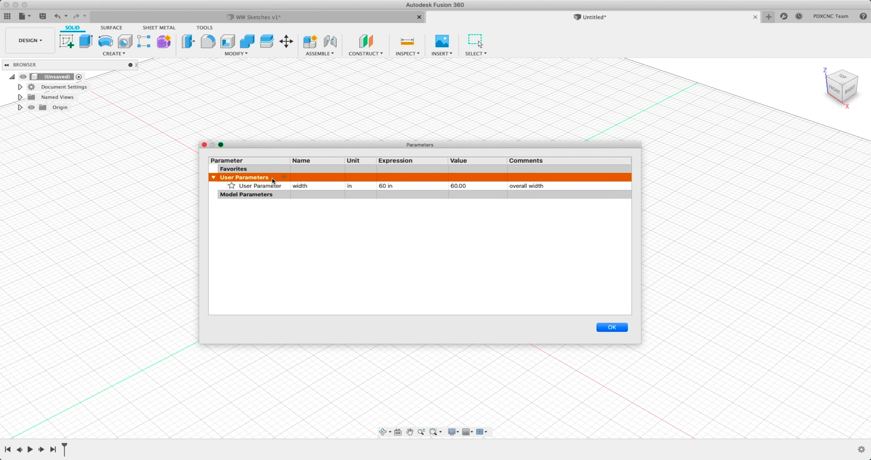
- Add a user parameter named height with a value of 35 in
{"action": "left_click", "coordinate": [285, 178]}
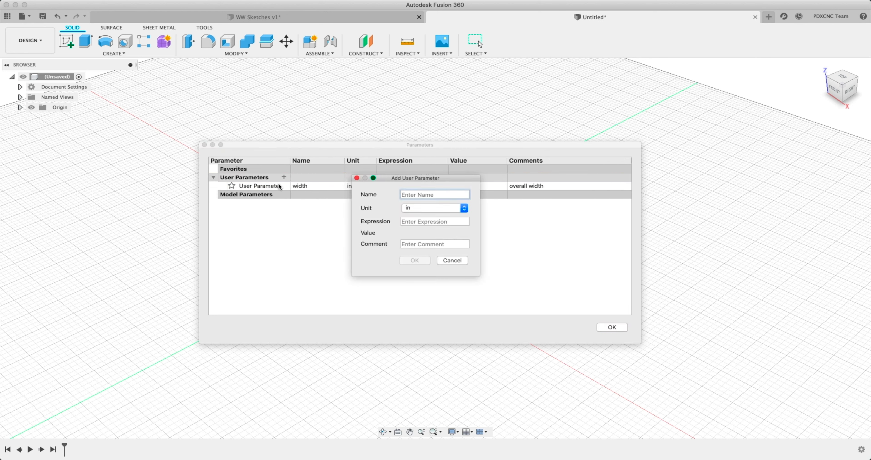
{"action": "type", "text": "height"}
{"action": "left_click", "coordinate": [411, 222]}
{"action": "type", "text": "35"}
{"action": "left_click", "coordinate": [414, 261]}
- Add the user parameters depth at 24 in and ply at 0.72 in, and close the parameters list
{"action": "left_click", "coordinate": [285, 177]}
{"action": "type", "text": "depth"}
{"action": "left_click", "coordinate": [411, 222]}
{"action": "left_click", "coordinate": [413, 262]}
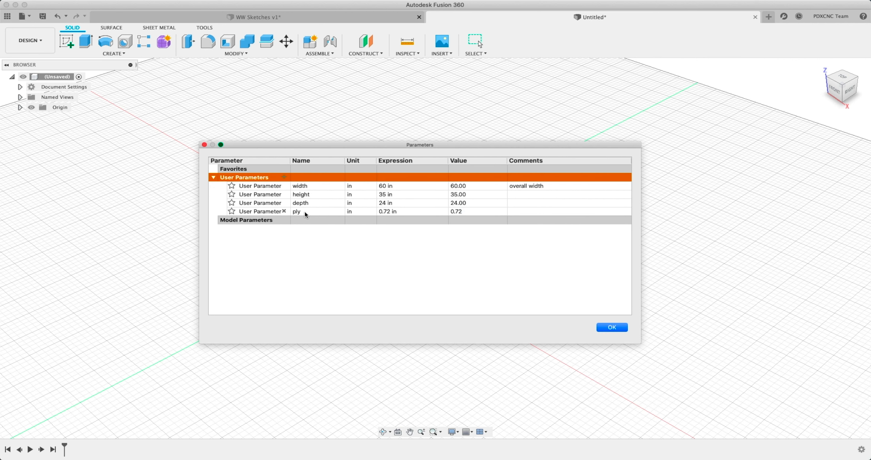
{"action": "left_click", "coordinate": [612, 327]}
- Sketch a two-point rectangle near the origin on the front plane, sized by the height and width parameters
{"action": "left_click", "coordinate": [67, 44]}
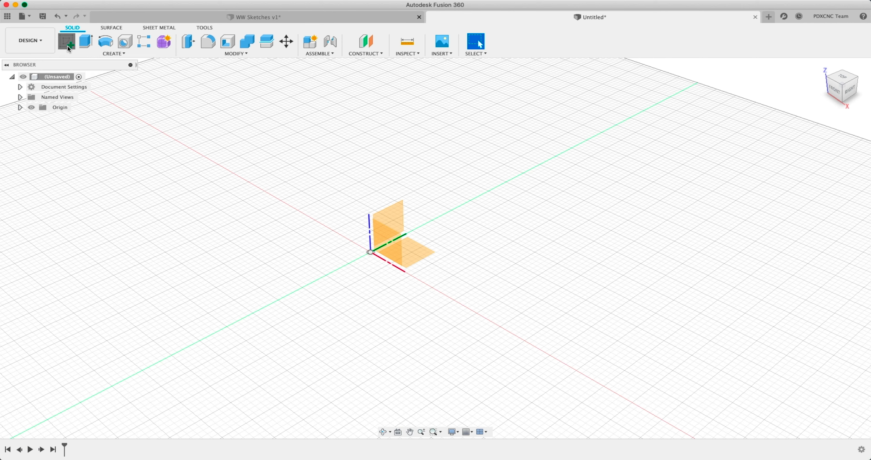
{"action": "left_click", "coordinate": [396, 253]}
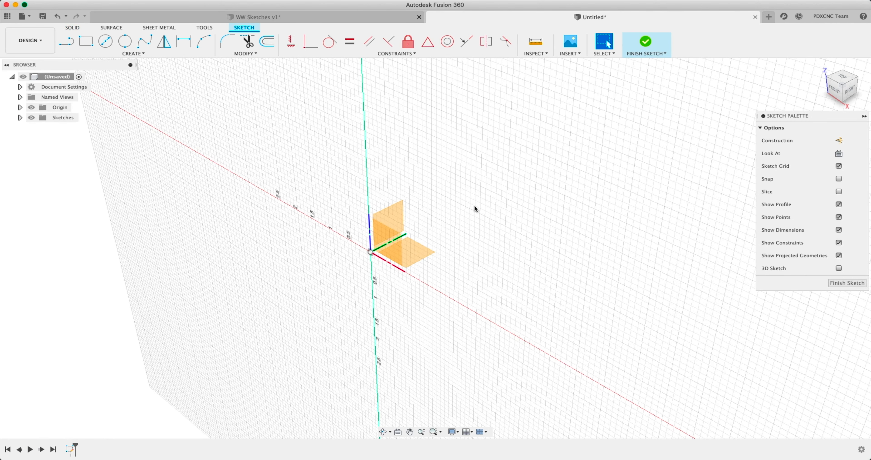
{"action": "key", "text": "r"}
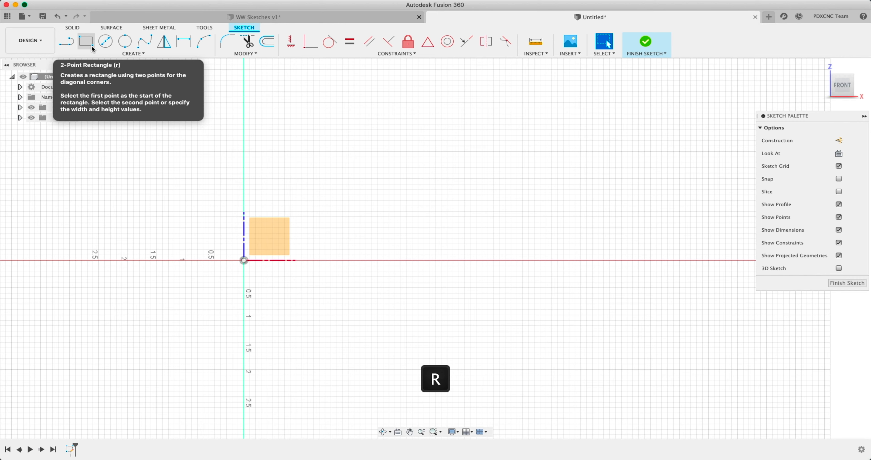
{"action": "left_click", "coordinate": [92, 49]}
{"action": "scroll", "coordinate": [319, 233], "scroll_direction": "down", "scroll_amount": 5}
{"action": "middle_click_drag", "start_coordinate": [328, 185], "coordinate": [254, 263]}
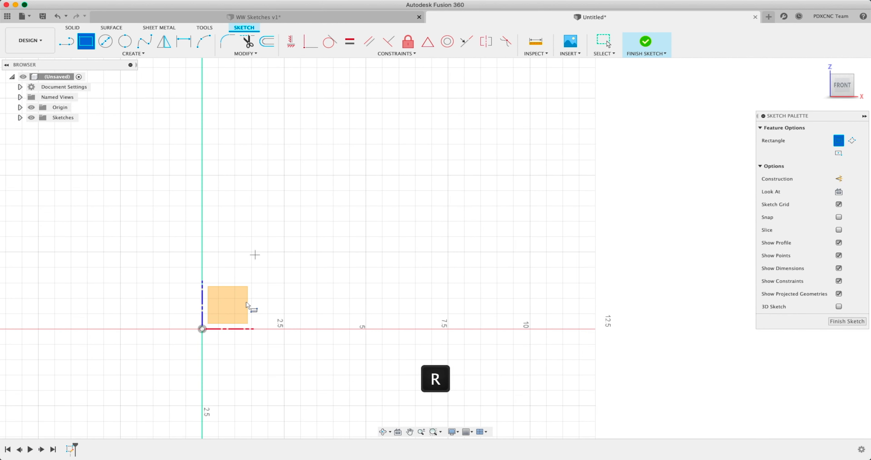
{"action": "left_click", "coordinate": [281, 278]}
{"action": "scroll", "coordinate": [321, 273], "scroll_direction": "down", "scroll_amount": 5}
{"action": "middle_click_drag", "start_coordinate": [555, 136], "coordinate": [403, 204]}
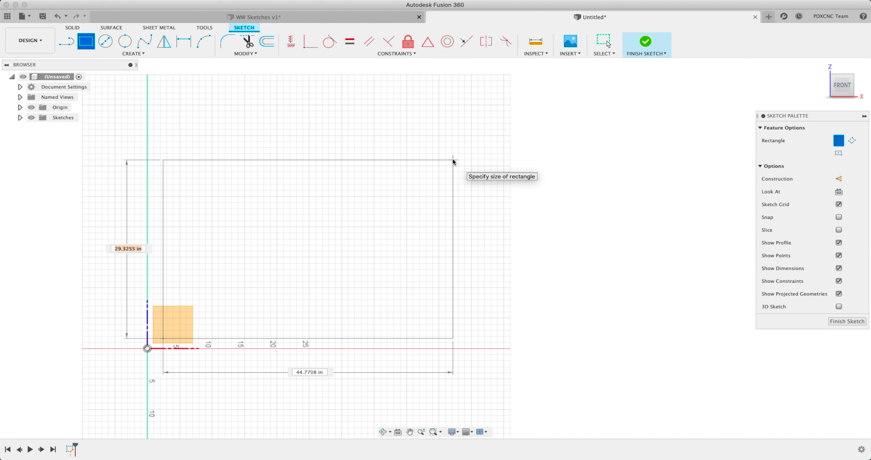
{"action": "type", "text": "height"}
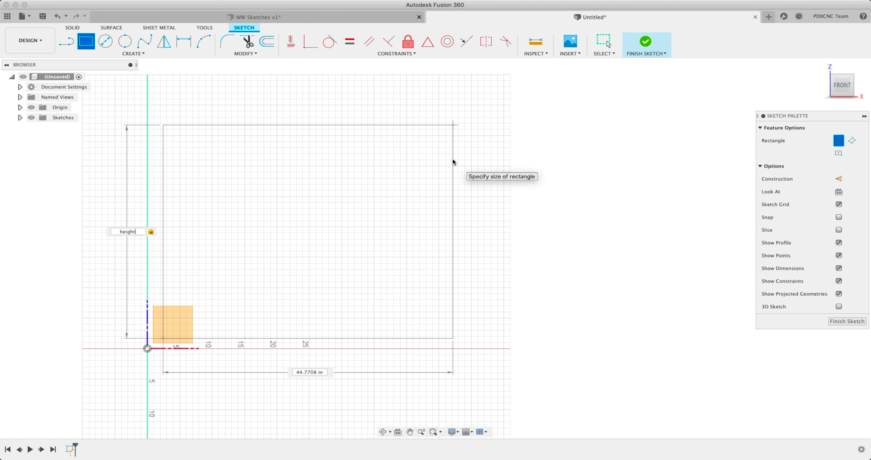
{"action": "key", "text": "Tab"}
{"action": "type", "text": "width"}
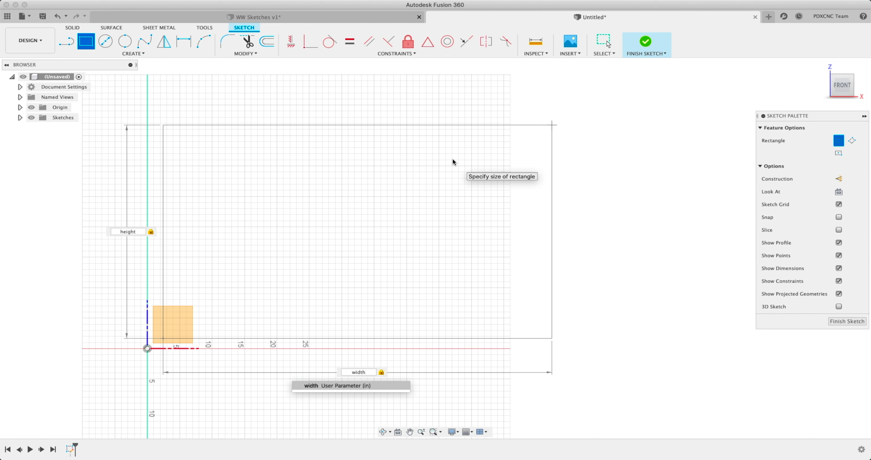
{"action": "key", "text": "Return"}
{"action": "key", "text": "Return"}
- Move the rectangle farther up and right from the origin and place its two dimensions close to its edges
{"action": "left_click_drag", "start_coordinate": [338, 125], "coordinate": [391, 99]}
{"action": "middle_click_drag", "start_coordinate": [223, 209], "coordinate": [161, 234]}
{"action": "mouse_move", "coordinate": [123, 240]}
{"action": "left_mouse_down"}
{"action": "mouse_move", "coordinate": [136, 241]}
{"action": "mouse_move", "coordinate": [134, 234]}
{"action": "left_mouse_up"}
{"action": "left_click_drag", "start_coordinate": [368, 366], "coordinate": [350, 357]}
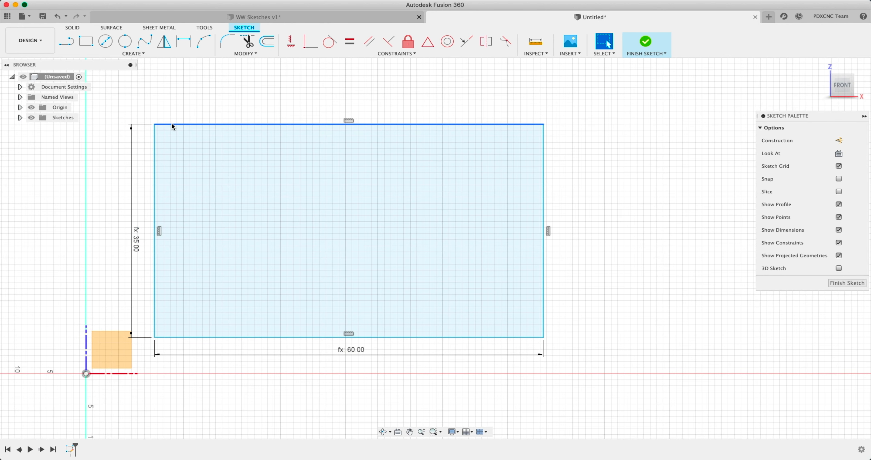
- Offset all four edges of the rectangle inward by the ply parameter
{"action": "double_click", "coordinate": [184, 124]}
{"action": "left_click", "coordinate": [248, 54]}
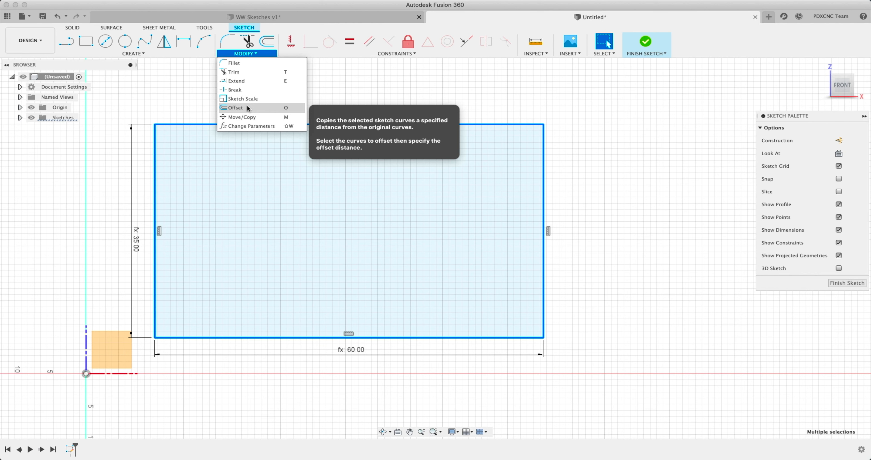
{"action": "key", "text": "o"}
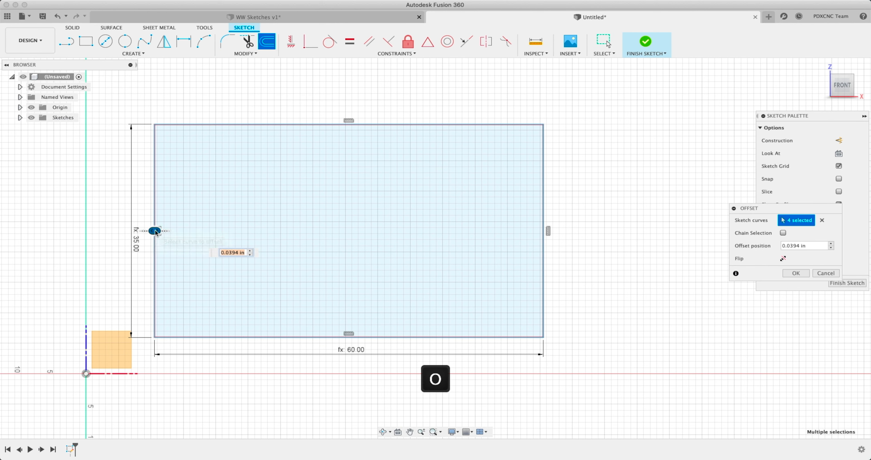
{"action": "mouse_move", "coordinate": [783, 209]}
{"action": "left_mouse_down"}
{"action": "mouse_move", "coordinate": [578, 177]}
{"action": "mouse_move", "coordinate": [629, 177]}
{"action": "left_mouse_up"}
{"action": "left_click_drag", "start_coordinate": [648, 213], "coordinate": [601, 209]}
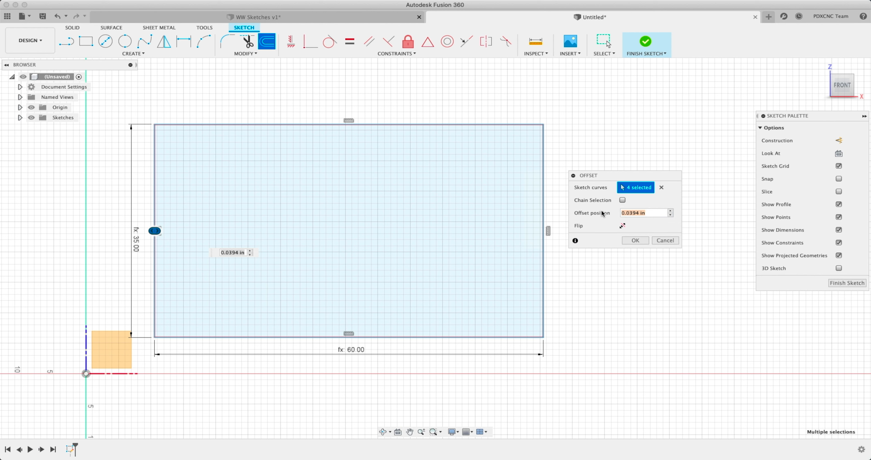
{"action": "type", "text": "ply"}
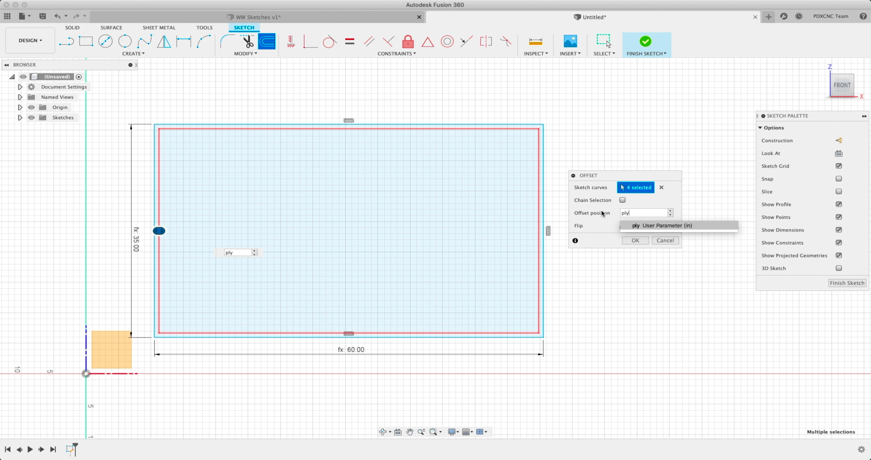
{"action": "key", "text": "Return"}
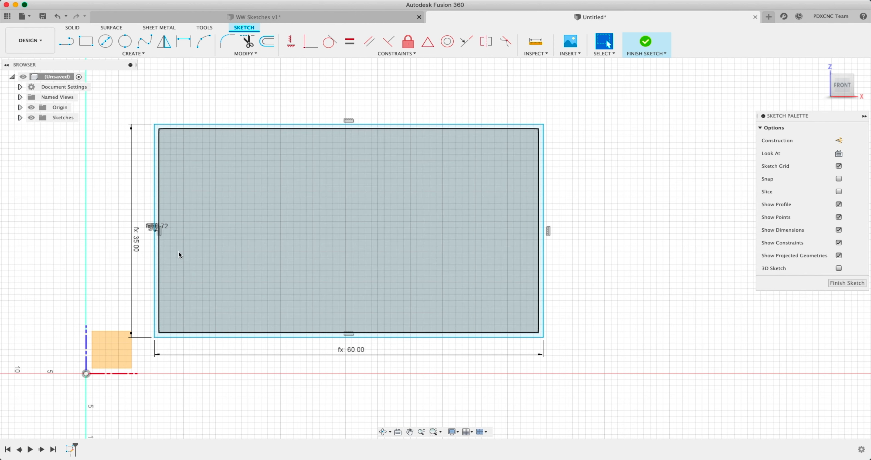
- Reposition the offset, height and width dimensions so they sit clear of the rectangle and each other
{"action": "scroll", "coordinate": [150, 227], "scroll_direction": "up", "scroll_amount": 3}
{"action": "left_click_drag", "start_coordinate": [154, 225], "coordinate": [135, 195]}
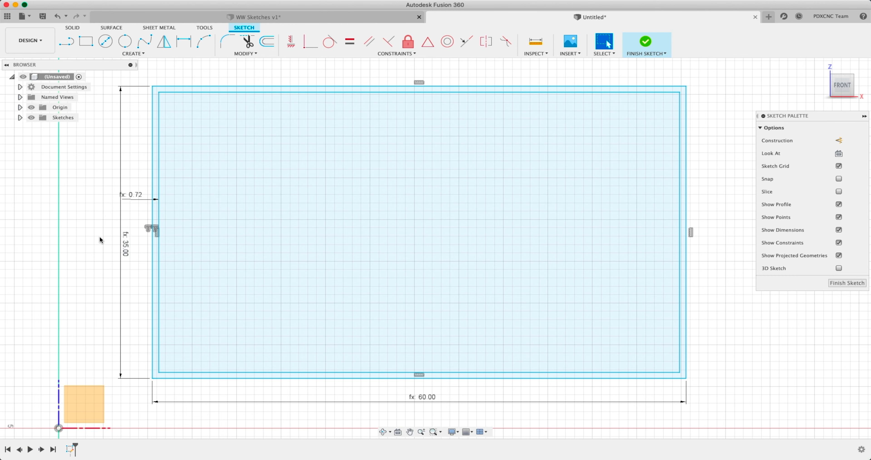
{"action": "left_click_drag", "start_coordinate": [123, 245], "coordinate": [107, 244]}
{"action": "left_click_drag", "start_coordinate": [424, 400], "coordinate": [423, 405]}
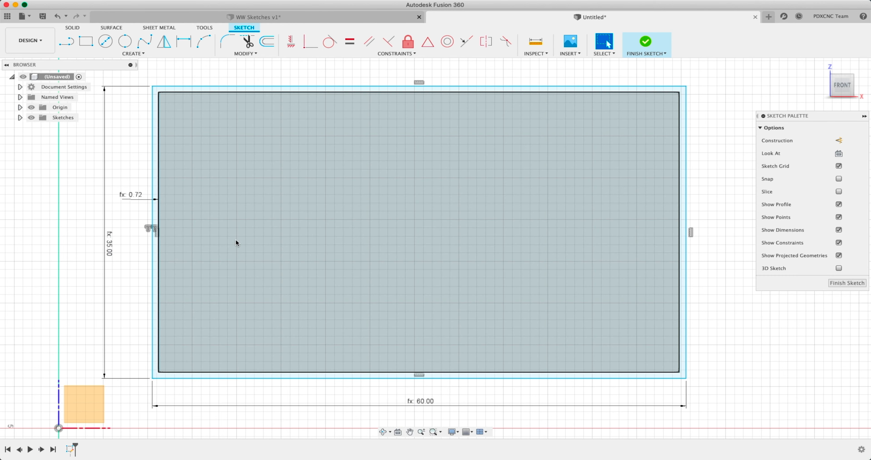
{"action": "left_click", "coordinate": [183, 263]}
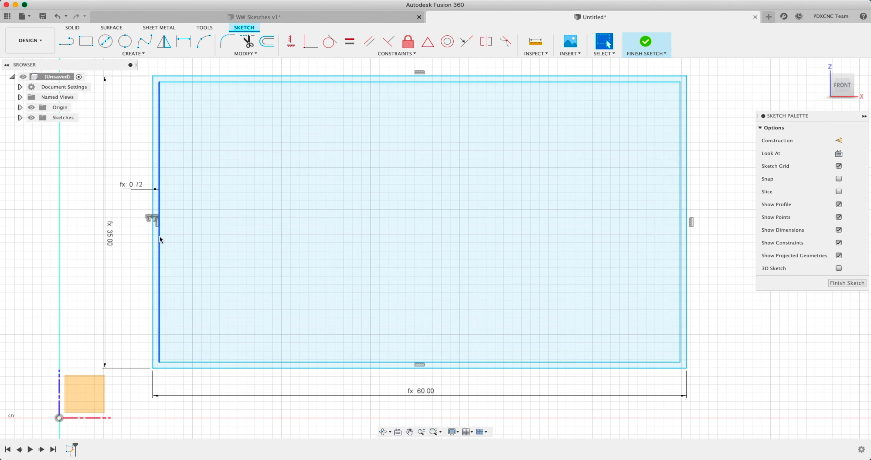
{"action": "left_click", "coordinate": [149, 247]}
{"action": "left_click", "coordinate": [174, 92]}
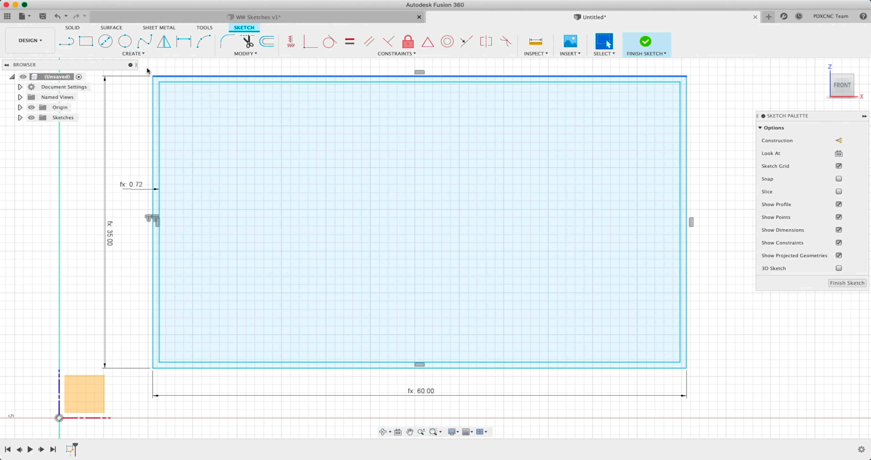
- Draw diagonal lines joining the inner and outer rectangles at their upper-left and lower-left corners
{"action": "key", "text": "l"}
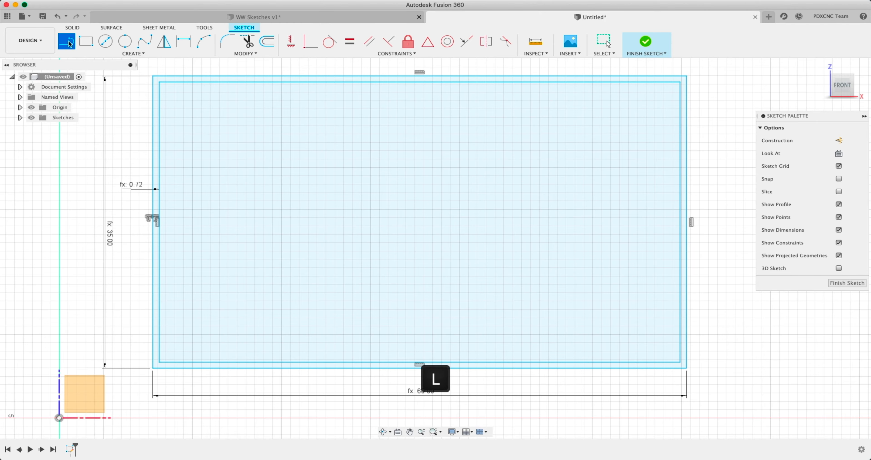
{"action": "scroll", "coordinate": [159, 73], "scroll_direction": "up", "scroll_amount": 5}
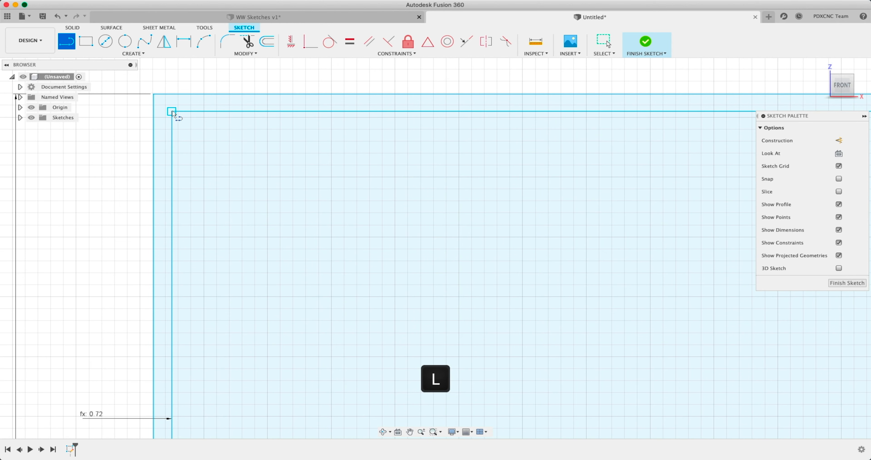
{"action": "left_click", "coordinate": [171, 112]}
{"action": "left_click", "coordinate": [154, 94]}
{"action": "scroll", "coordinate": [200, 98], "scroll_direction": "down", "scroll_amount": 7}
{"action": "scroll", "coordinate": [201, 340], "scroll_direction": "up", "scroll_amount": 3}
{"action": "left_click", "coordinate": [185, 288]}
{"action": "left_click", "coordinate": [177, 295]}
- Draw diagonal lines joining the inner and outer rectangles at their lower-right and upper-right corners, and end the Line command
{"action": "middle_click_drag", "start_coordinate": [499, 274], "coordinate": [171, 250]}
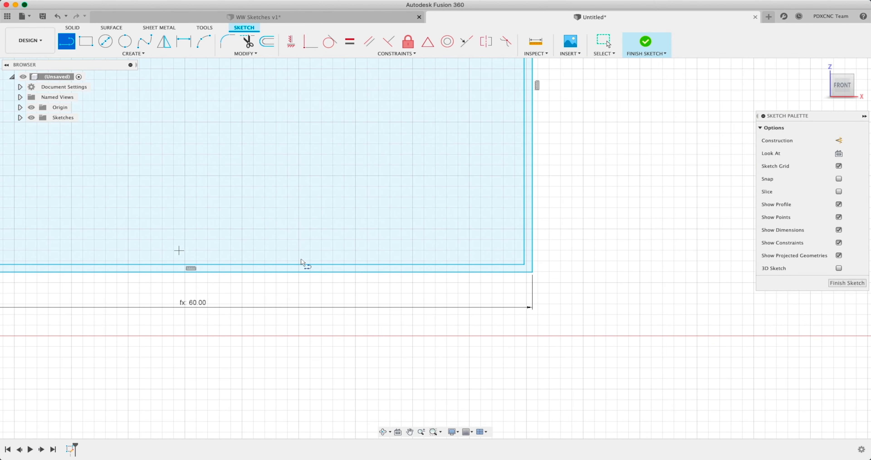
{"action": "left_click", "coordinate": [524, 264]}
{"action": "middle_click_drag", "start_coordinate": [509, 264], "coordinate": [483, 409]}
{"action": "left_click", "coordinate": [498, 139]}
{"action": "left_click", "coordinate": [507, 131]}
{"action": "scroll", "coordinate": [448, 166], "scroll_direction": "down", "scroll_amount": 1}
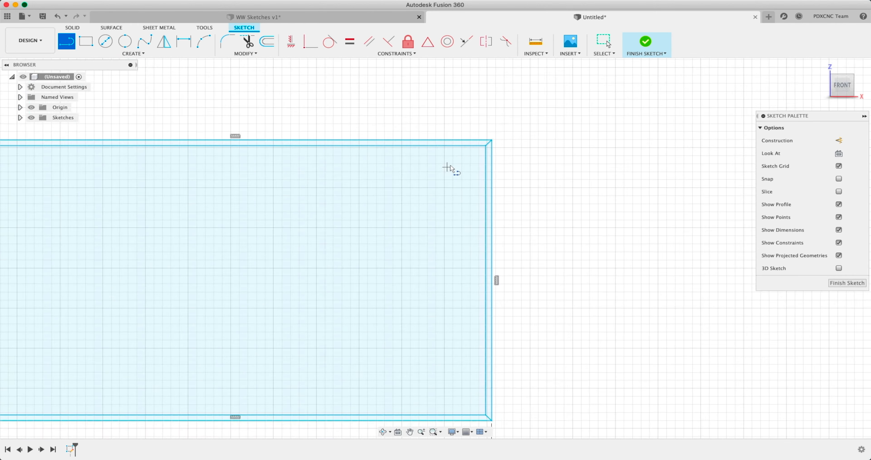
{"action": "scroll", "coordinate": [447, 167], "scroll_direction": "down", "scroll_amount": 4}
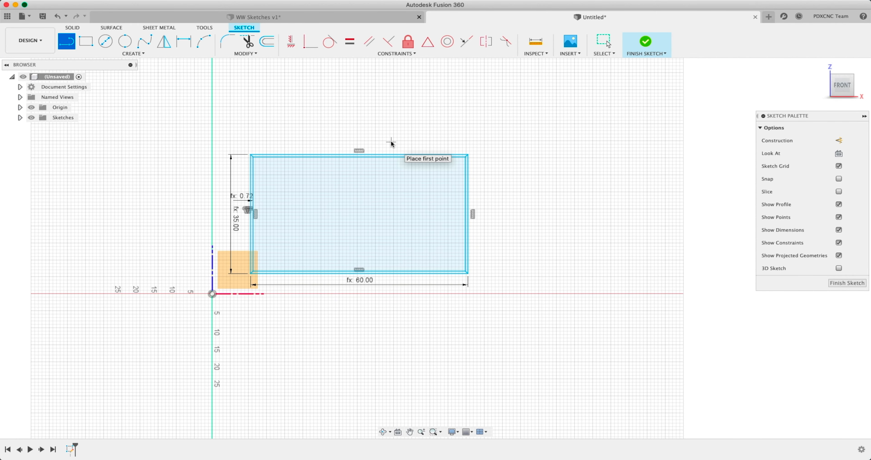
{"action": "key", "text": "Escape"}
- Move the height dimension farther out from the rectangle and finish the sketch
{"action": "scroll", "coordinate": [298, 216], "scroll_direction": "up", "scroll_amount": 3}
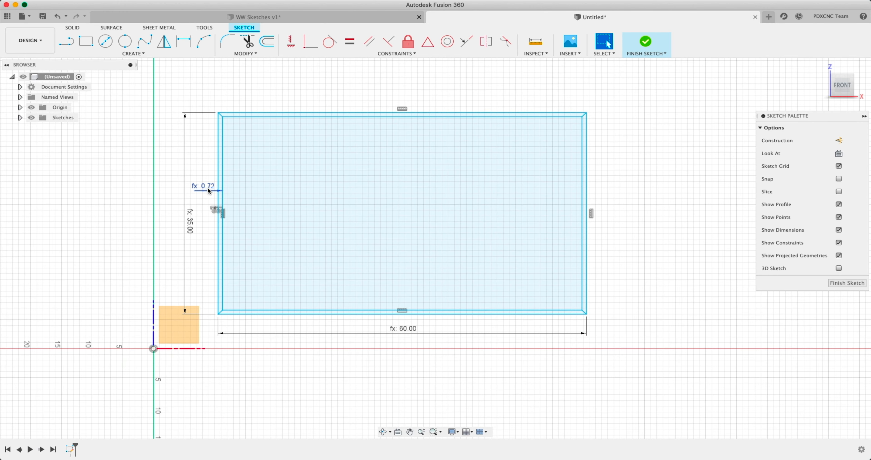
{"action": "left_click_drag", "start_coordinate": [185, 223], "coordinate": [173, 224]}
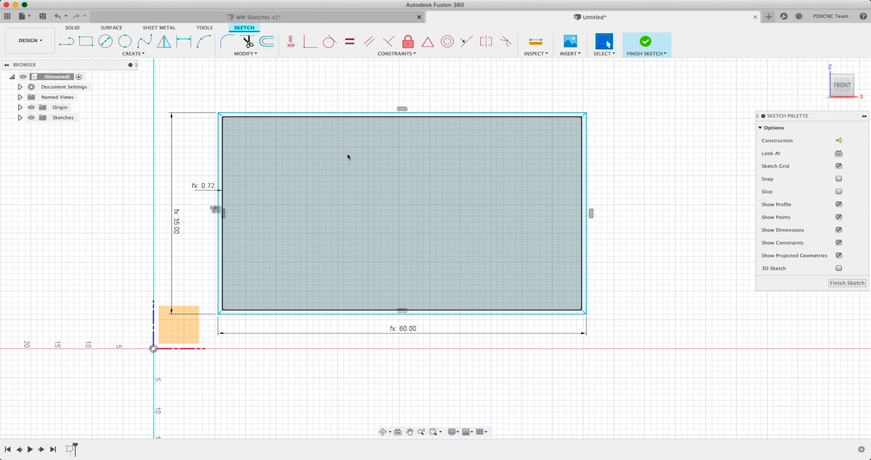
{"action": "left_click", "coordinate": [645, 42]}
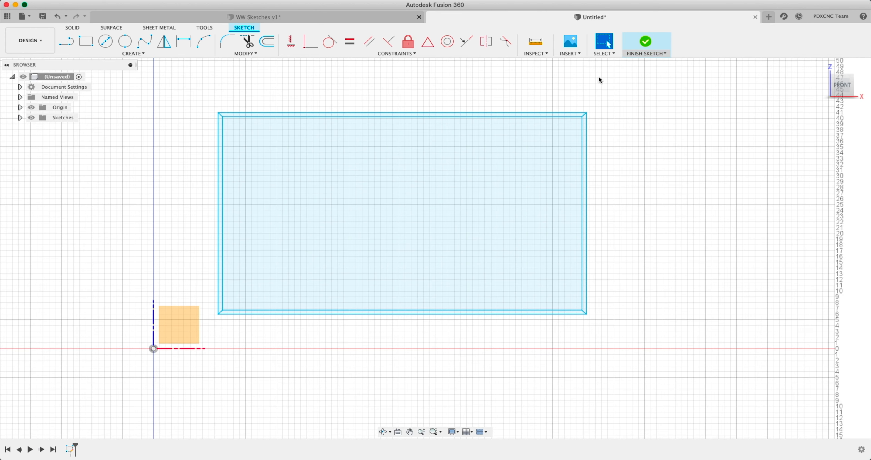
- Save the design as Cabinet Example in the In-House location
{"action": "left_click", "coordinate": [42, 16]}
{"action": "type", "text": "Cabinet Example"}
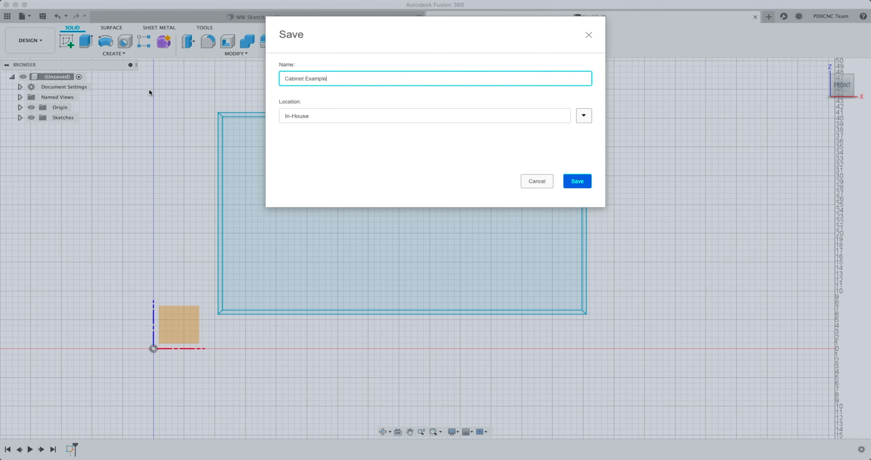
{"action": "key", "text": "Return"}
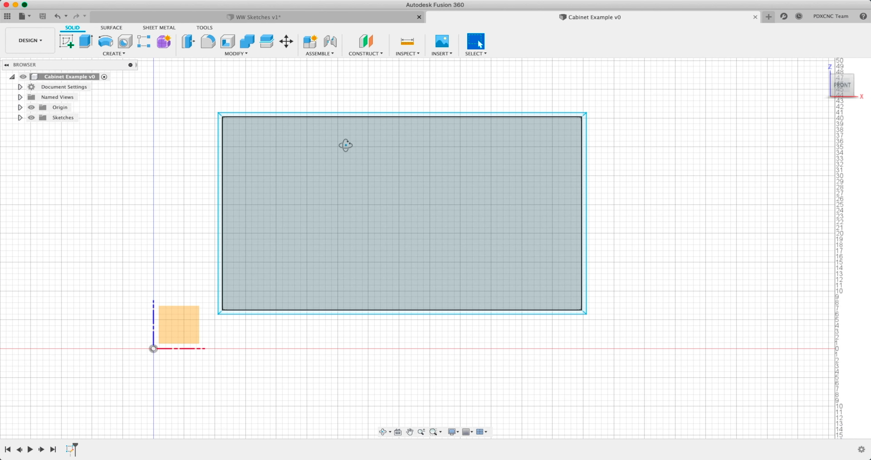
- Extrude the left and right mitred frame profiles together by the depth parameter as new bodies
{"action": "mouse_move", "coordinate": [346, 143]}
{"action": "middle_mouse_down", "text": "shift"}
{"action": "mouse_move", "coordinate": [373, 168]}
{"action": "mouse_move", "coordinate": [369, 154]}
{"action": "middle_mouse_up", "text": "shift"}
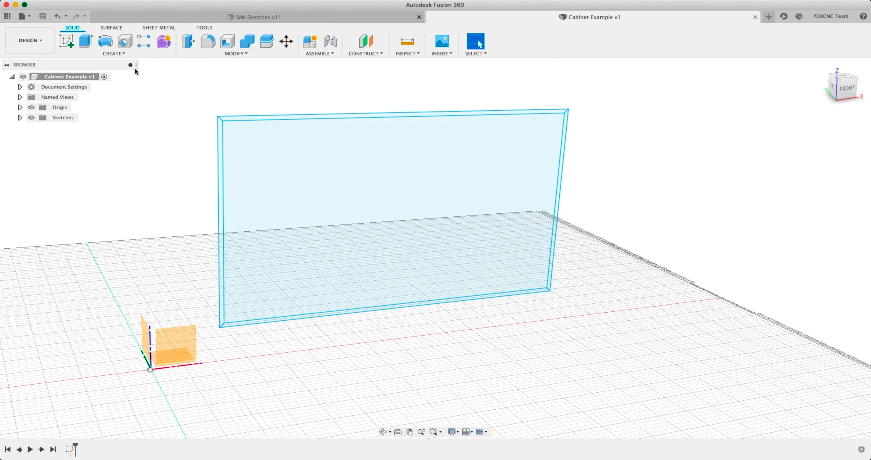
{"action": "left_click", "coordinate": [89, 43]}
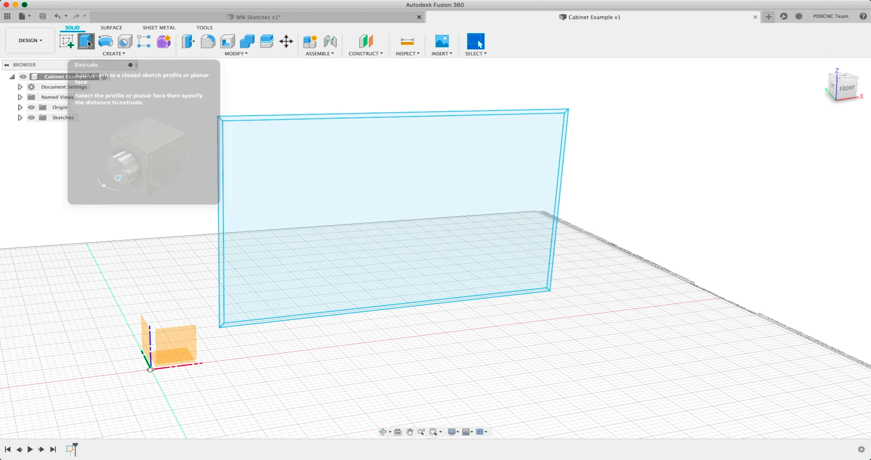
{"action": "left_click", "coordinate": [220, 128]}
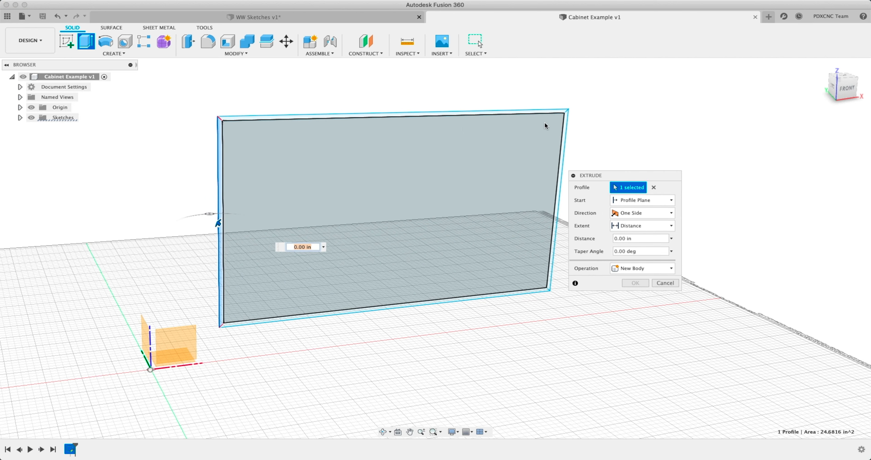
{"action": "left_click", "coordinate": [568, 128]}
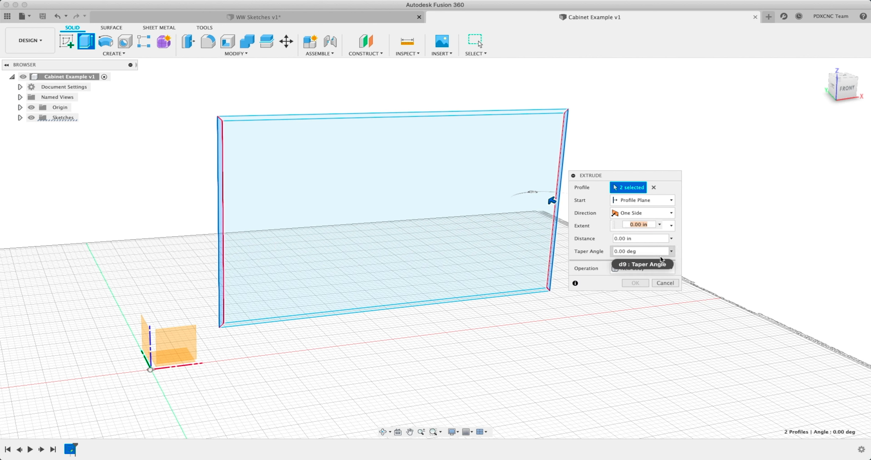
{"action": "type", "text": "depth"}
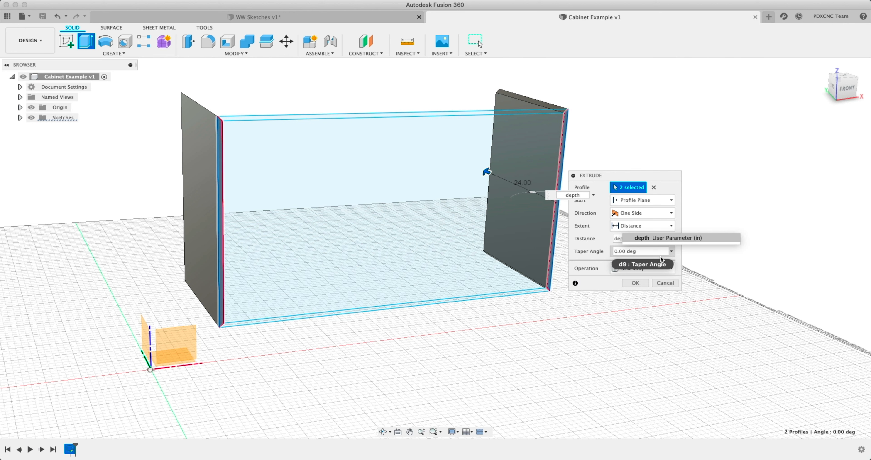
{"action": "left_click", "coordinate": [587, 283]}
{"action": "left_click", "coordinate": [635, 284]}
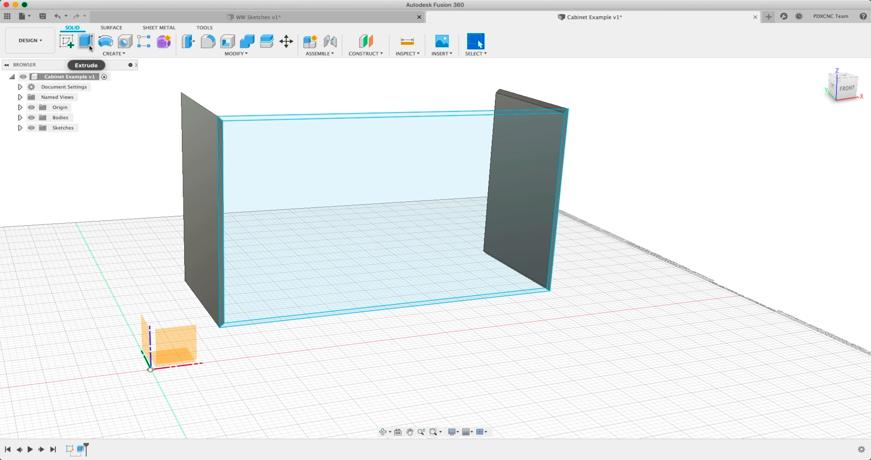
- Start another extrusion of the upper and lower mitred frame profiles, with the distance set to the depth parameter
{"action": "right_click", "coordinate": [142, 208]}
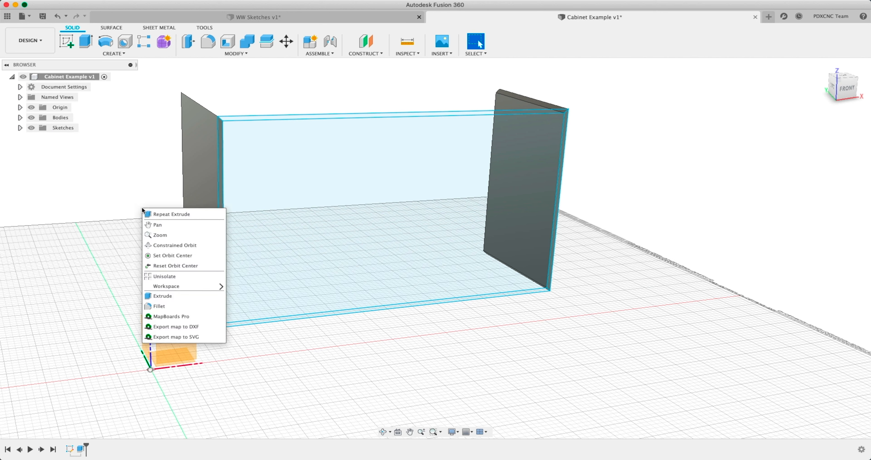
{"action": "left_click", "coordinate": [189, 215]}
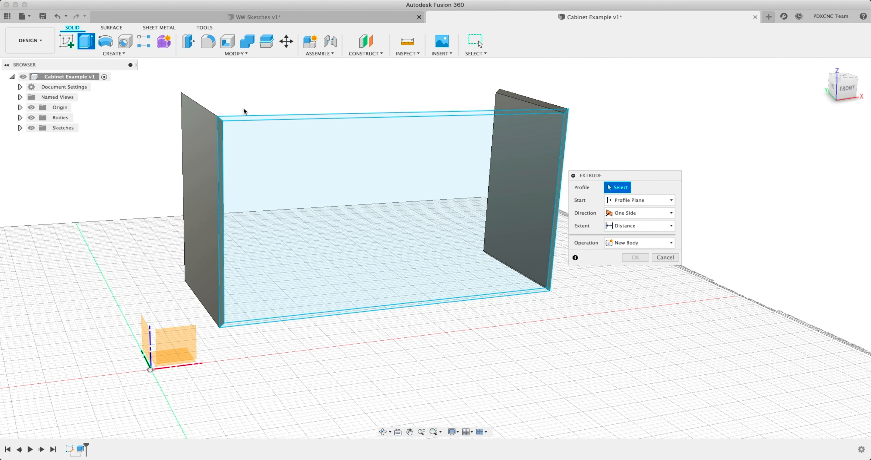
{"action": "middle_click_drag", "start_coordinate": [253, 107], "coordinate": [230, 106]}
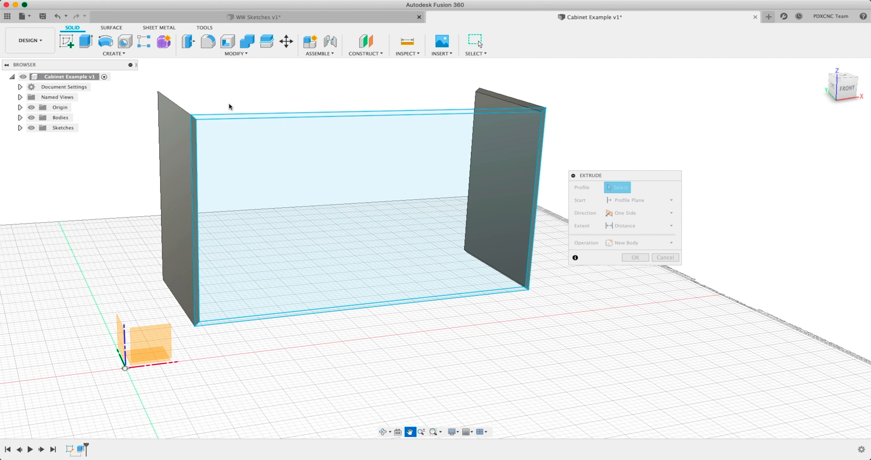
{"action": "left_click", "coordinate": [276, 115]}
{"action": "left_click", "coordinate": [255, 320]}
{"action": "left_click", "coordinate": [621, 238]}
{"action": "type", "text": "de"}
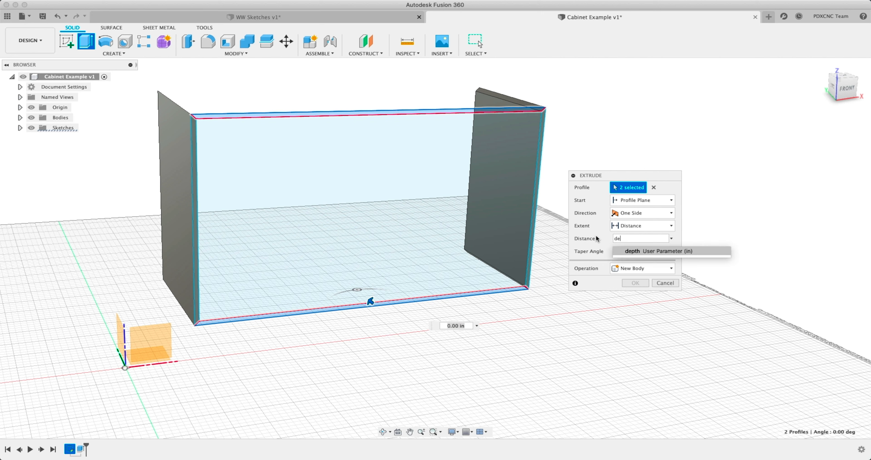
{"action": "type", "text": "pth"}
{"action": "key", "text": "Return"}
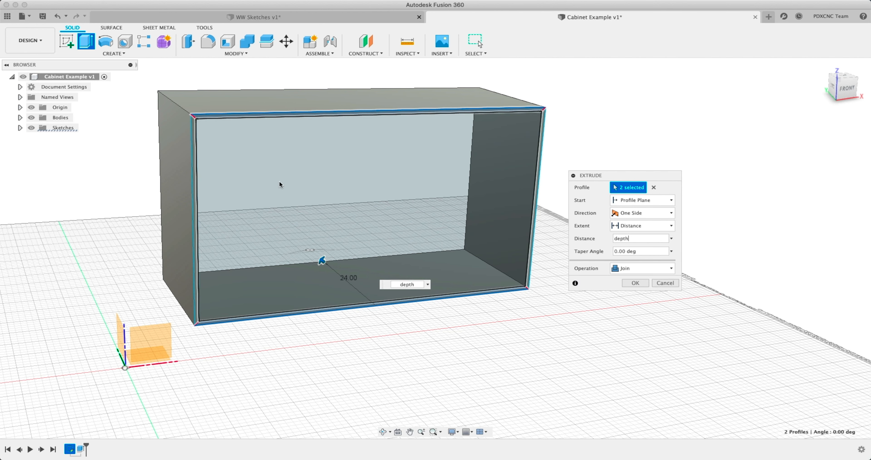
- Set the upper and lower panels' extrusion operation to New Body and complete the extrusion
{"action": "left_click", "coordinate": [652, 268]}
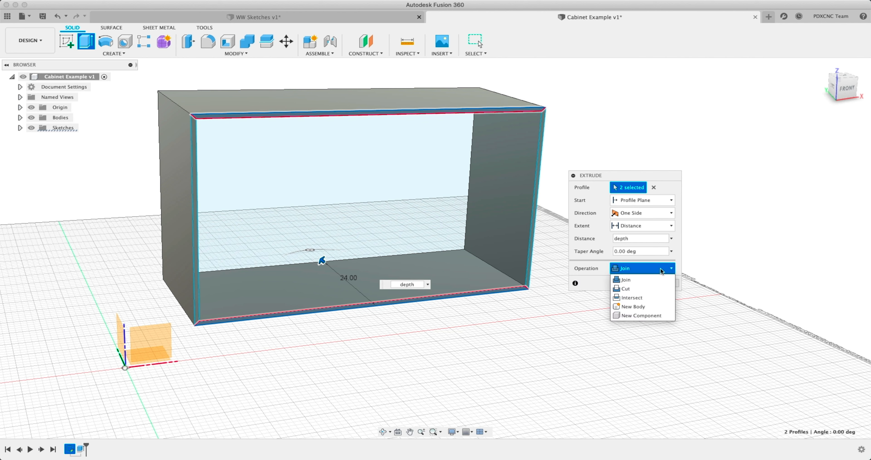
{"action": "left_click", "coordinate": [646, 307]}
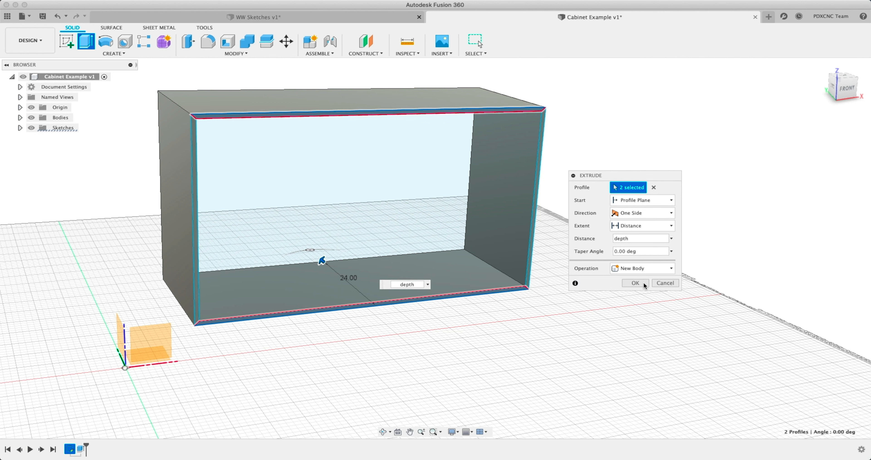
{"action": "left_click", "coordinate": [637, 269]}
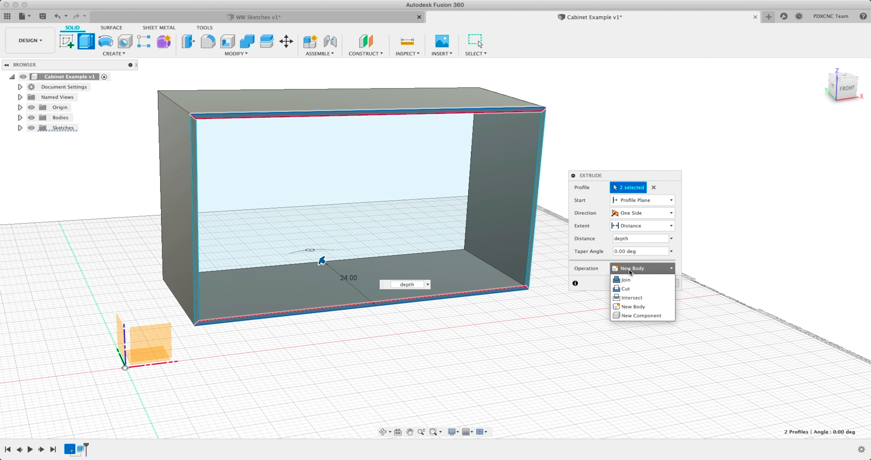
{"action": "left_click", "coordinate": [598, 285]}
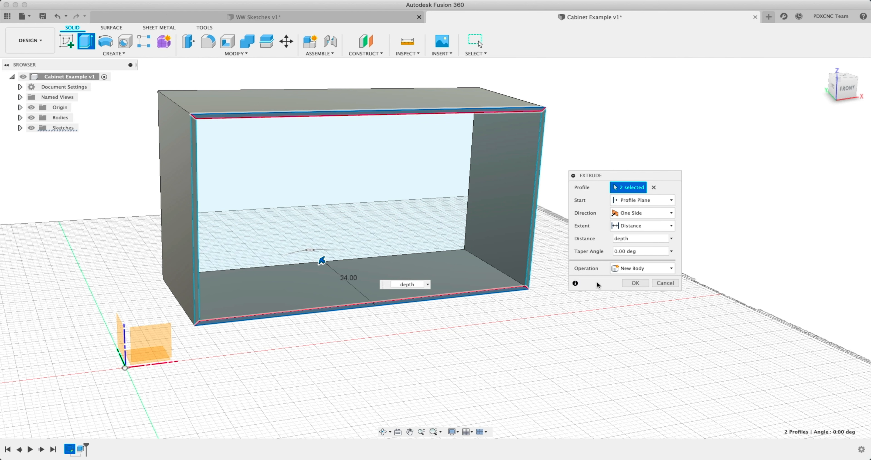
{"action": "left_click", "coordinate": [637, 283]}
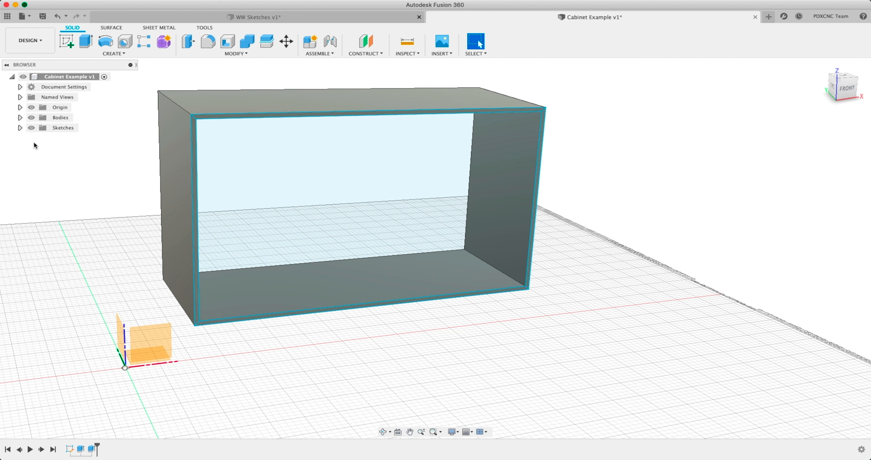
- Hide all sketches and expand the list of bodies
{"action": "left_click", "coordinate": [19, 128]}
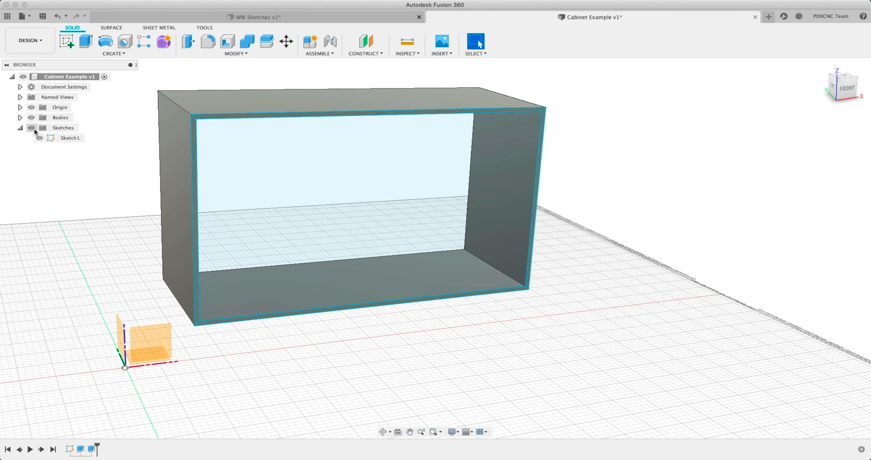
{"action": "left_click", "coordinate": [32, 128]}
{"action": "left_click", "coordinate": [20, 117]}
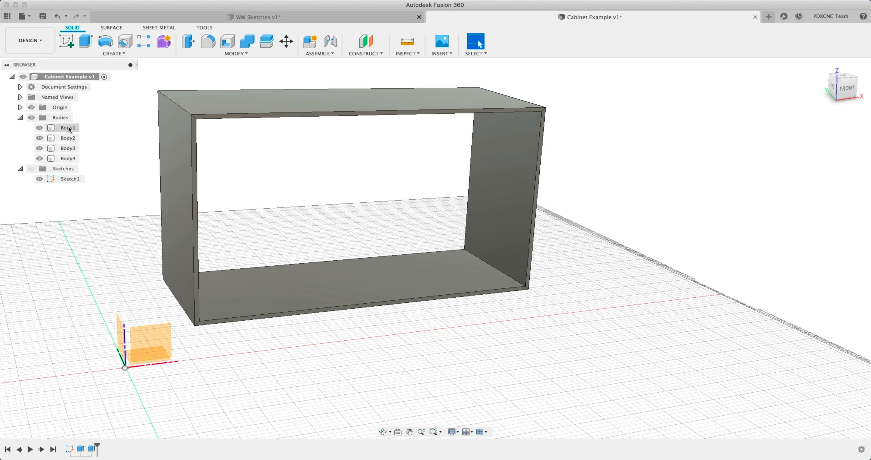
- Check that the cabinet panels are separate bodies by selecting the upper and lower ones and temporarily hiding the upper panel
{"action": "left_click", "coordinate": [63, 150]}
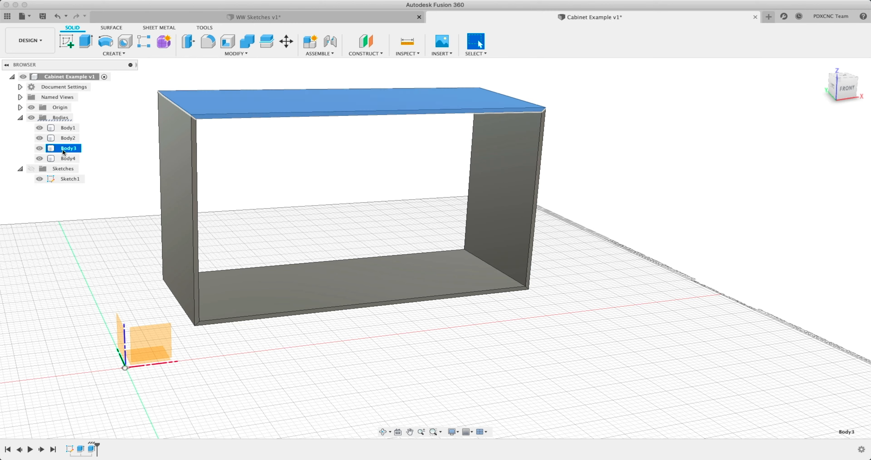
{"action": "left_click", "coordinate": [64, 158]}
{"action": "left_click", "coordinate": [39, 148]}
{"action": "middle_click_drag", "start_coordinate": [163, 135], "coordinate": [152, 149], "text": "shift"}
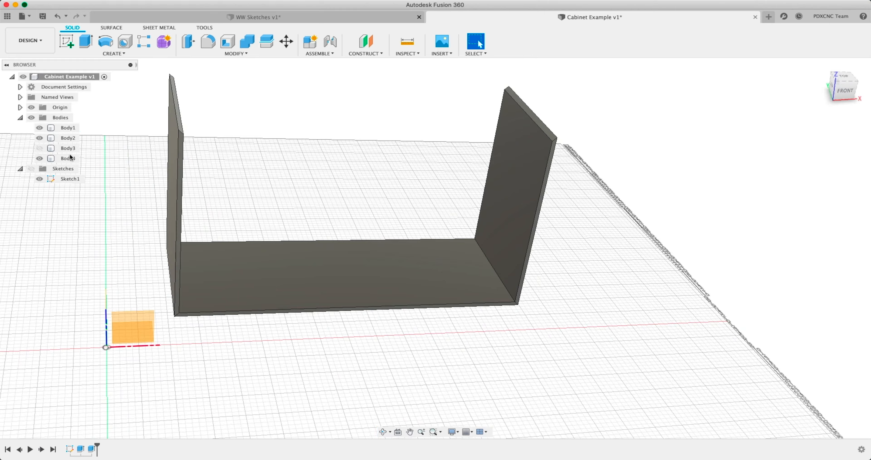
{"action": "left_click", "coordinate": [39, 148]}
{"action": "middle_click_drag", "start_coordinate": [130, 208], "coordinate": [237, 196], "text": "shift"}
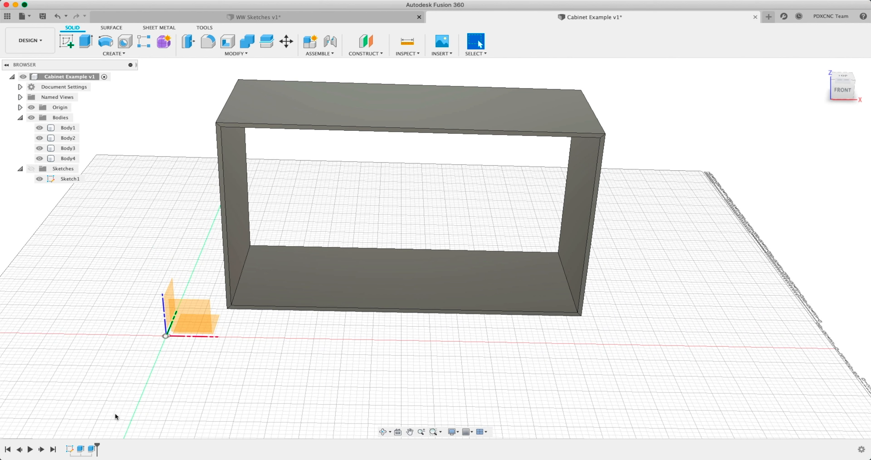
- Reopen the cabinet's front sketch for editing and view it from the front
{"action": "double_click", "coordinate": [71, 450]}
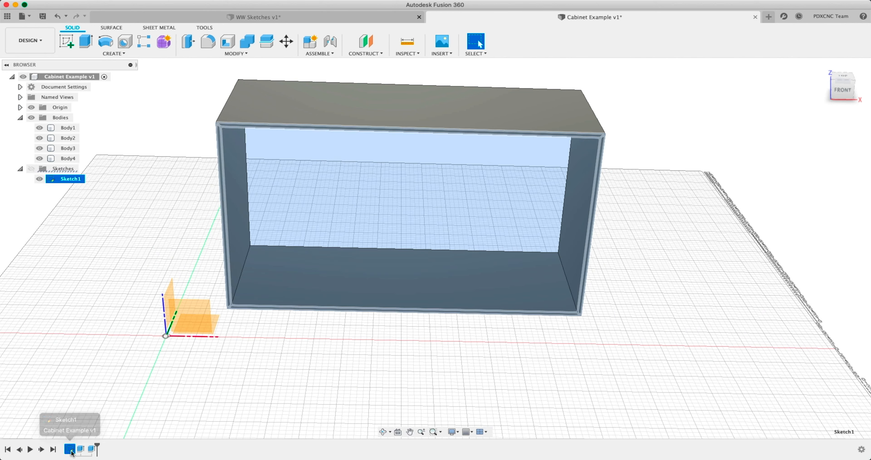
{"action": "left_click", "coordinate": [840, 92]}
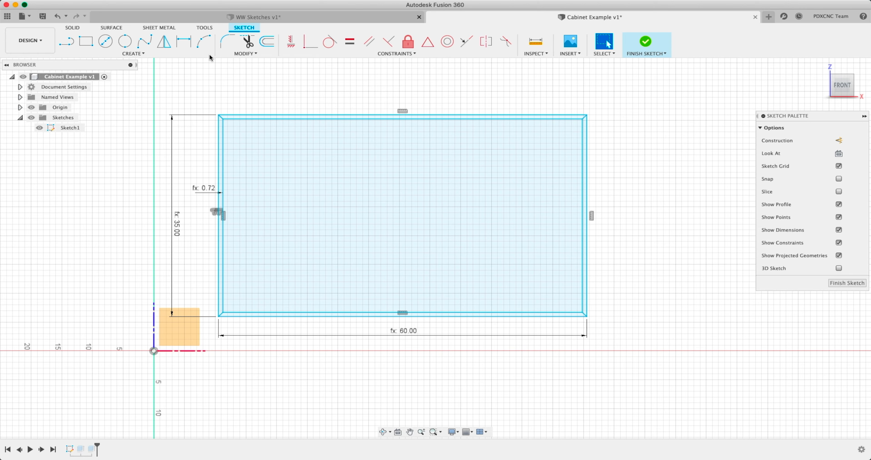
- Offset the cabinet's four outer outline edges inward by ply/2 to add a centerline rectangle within the panel thickness
{"action": "scroll", "coordinate": [269, 116], "scroll_direction": "up", "scroll_amount": 4}
{"action": "left_click", "coordinate": [269, 116]}
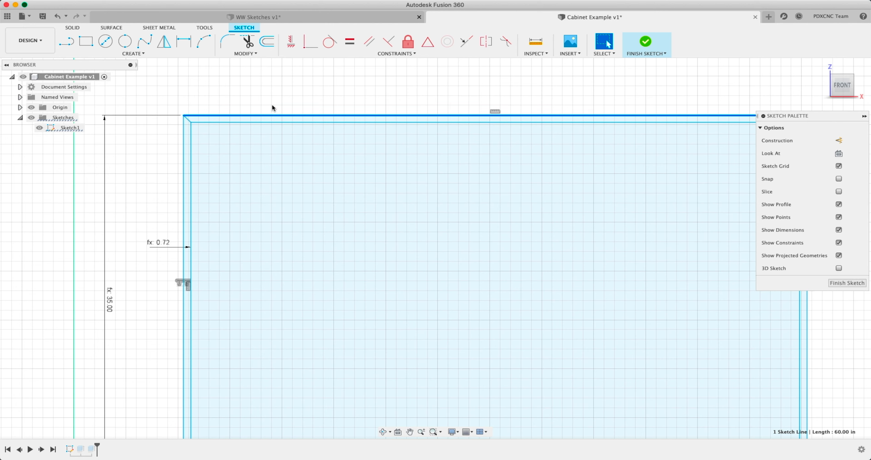
{"action": "scroll", "coordinate": [202, 82], "scroll_direction": "down", "scroll_amount": 2}
{"action": "scroll", "coordinate": [202, 82], "scroll_direction": "down", "scroll_amount": 1}
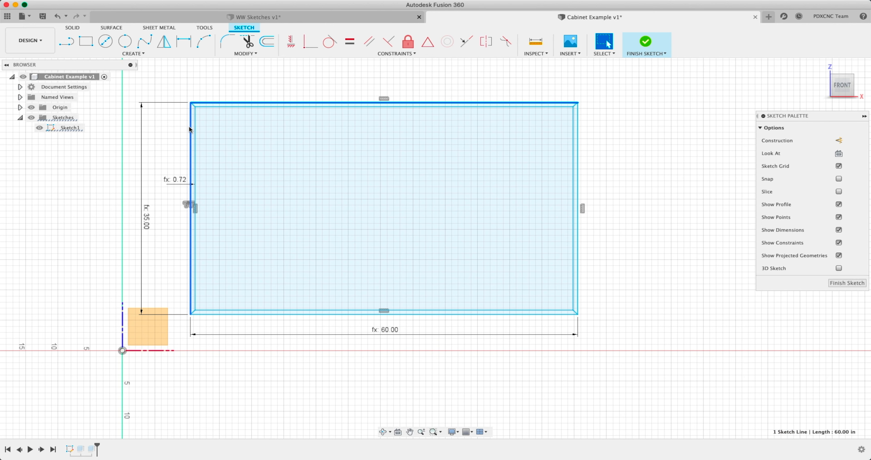
{"action": "left_click", "coordinate": [189, 127]}
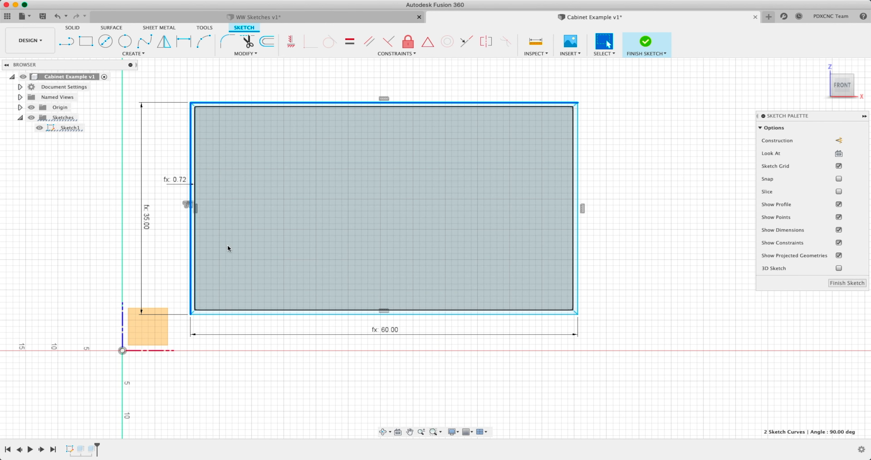
{"action": "left_click", "coordinate": [289, 315]}
{"action": "left_click", "coordinate": [579, 281]}
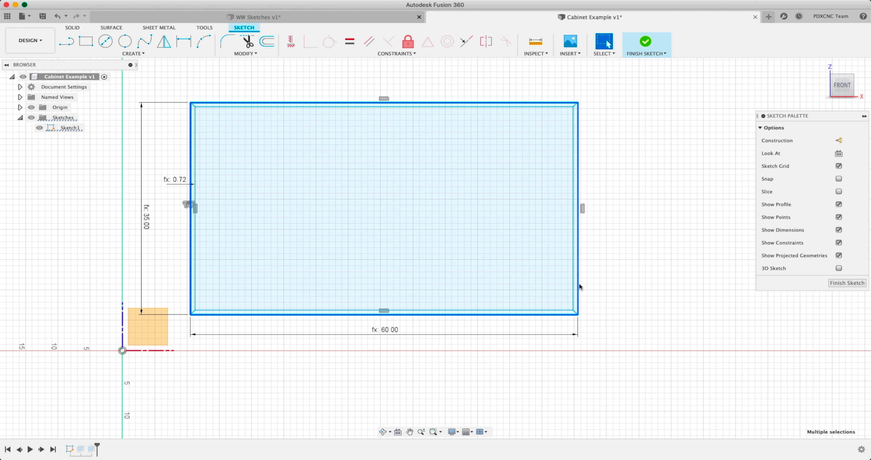
{"action": "left_click", "coordinate": [245, 53]}
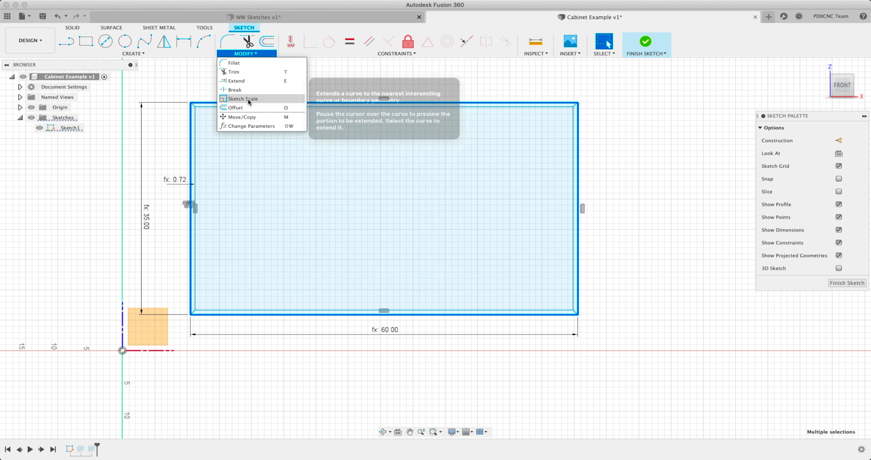
{"action": "left_click", "coordinate": [250, 108]}
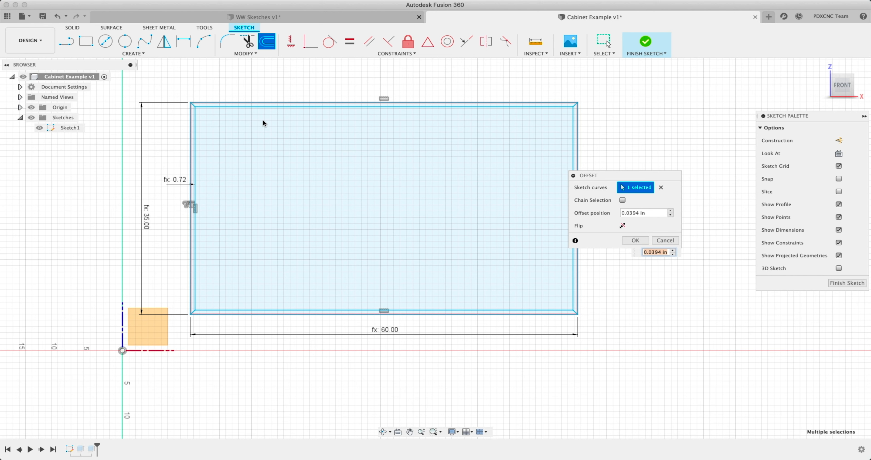
{"action": "left_click_drag", "start_coordinate": [642, 211], "coordinate": [619, 213]}
{"action": "type", "text": "ok"}
{"action": "key", "text": "BackSpace"}
{"action": "key", "text": "BackSpace"}
{"action": "type", "text": "ply"}
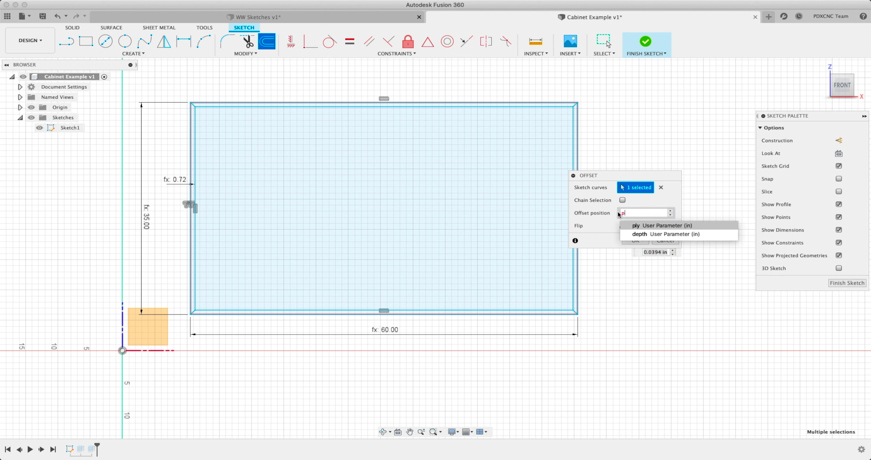
{"action": "type", "text": "/2"}
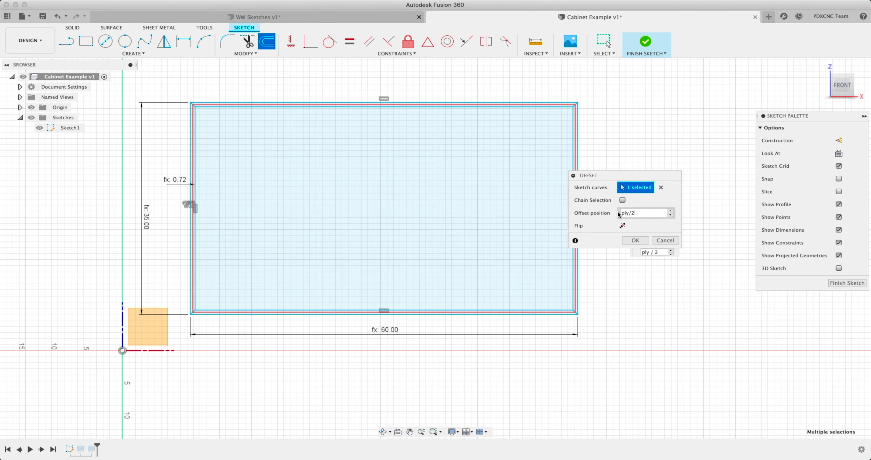
{"action": "scroll", "coordinate": [575, 108], "scroll_direction": "up", "scroll_amount": 10}
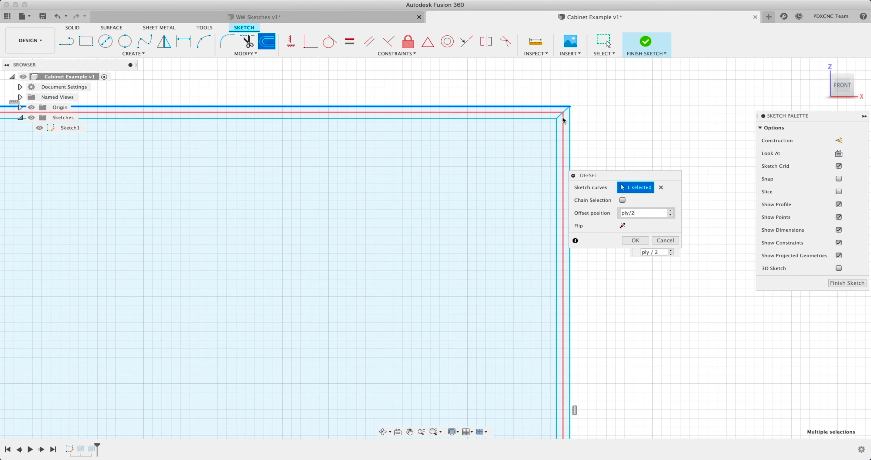
{"action": "scroll", "coordinate": [563, 113], "scroll_direction": "down", "scroll_amount": 10}
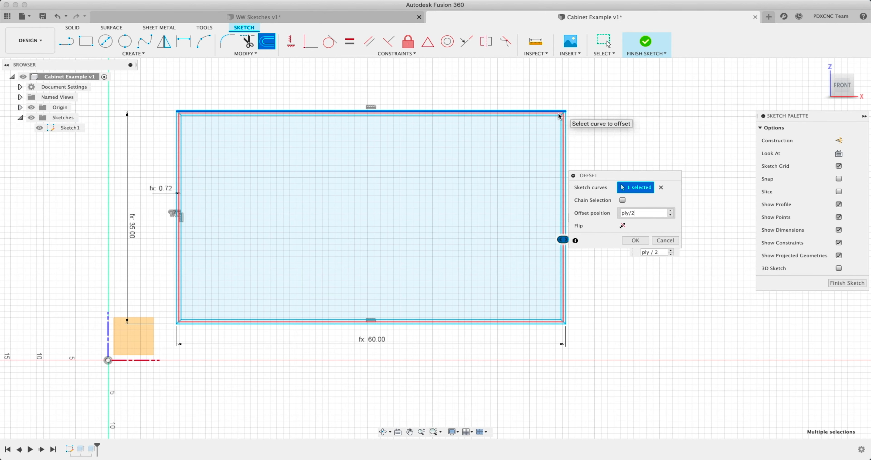
{"action": "scroll", "coordinate": [226, 111], "scroll_direction": "up", "scroll_amount": 2}
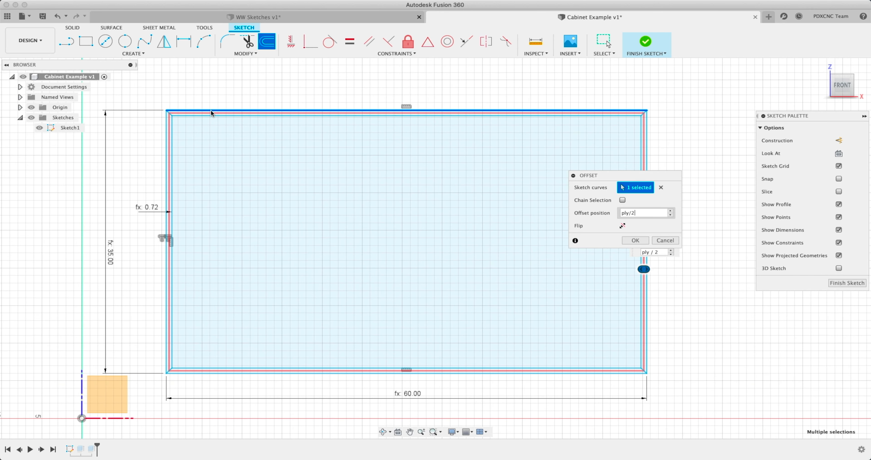
{"action": "left_click", "coordinate": [635, 240]}
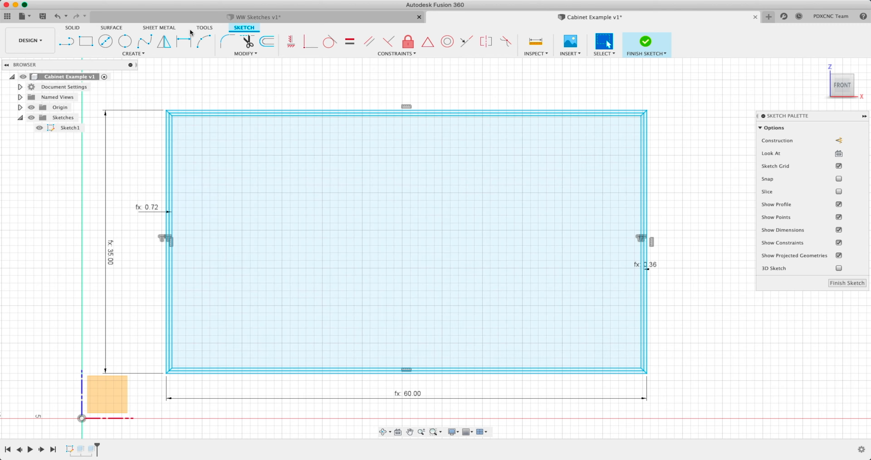
- Draw a vertical divider line between the upper and lower half-thickness lines, about 12 in from the cabinet's left outer edge
{"action": "left_click", "coordinate": [68, 43]}
{"action": "scroll", "coordinate": [268, 117], "scroll_direction": "up", "scroll_amount": 5}
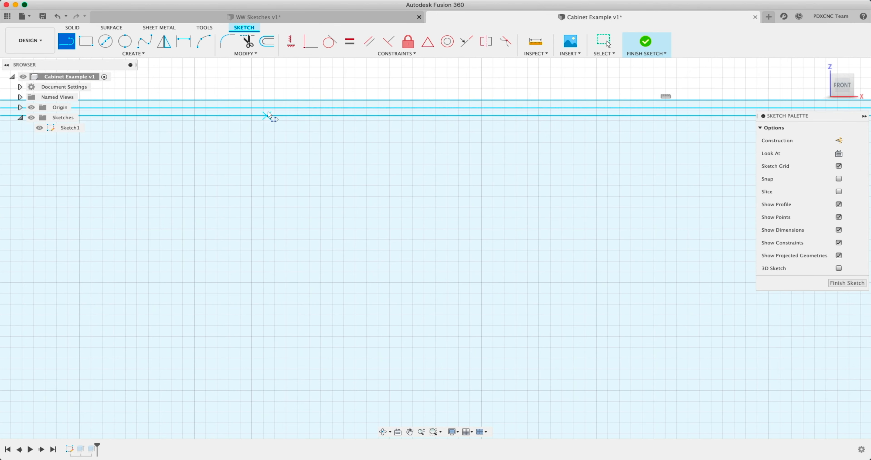
{"action": "left_click", "coordinate": [266, 108]}
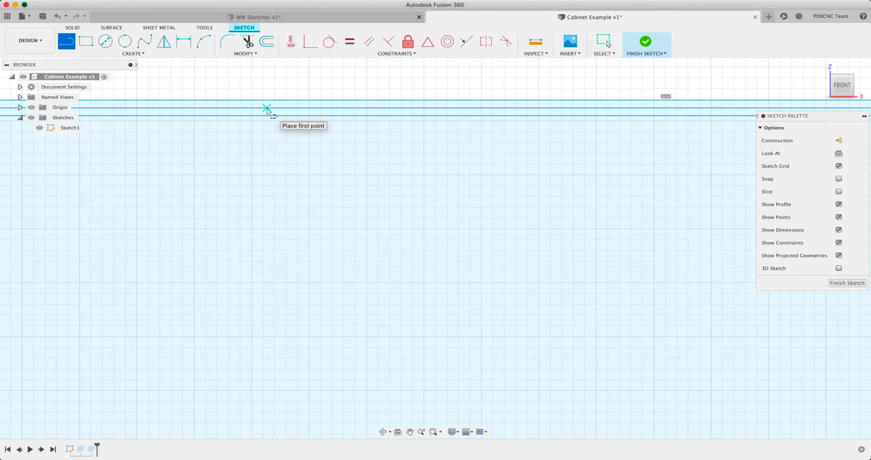
{"action": "scroll", "coordinate": [267, 107], "scroll_direction": "down", "scroll_amount": 5}
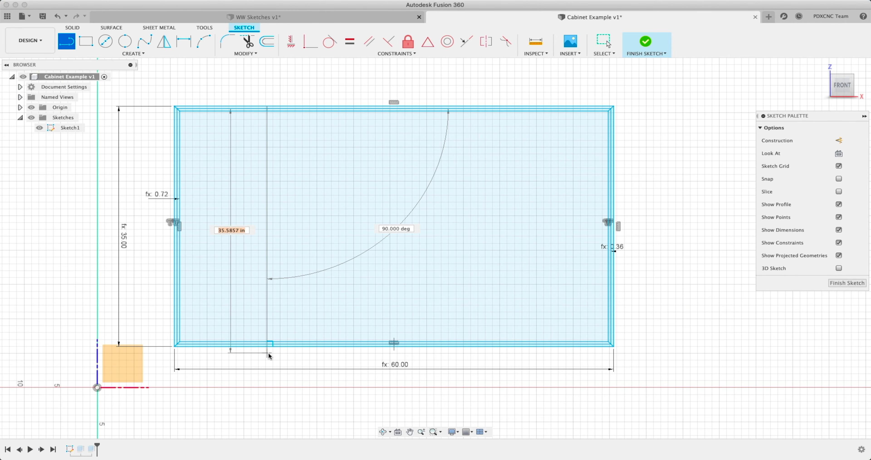
{"action": "scroll", "coordinate": [267, 351], "scroll_direction": "up", "scroll_amount": 5}
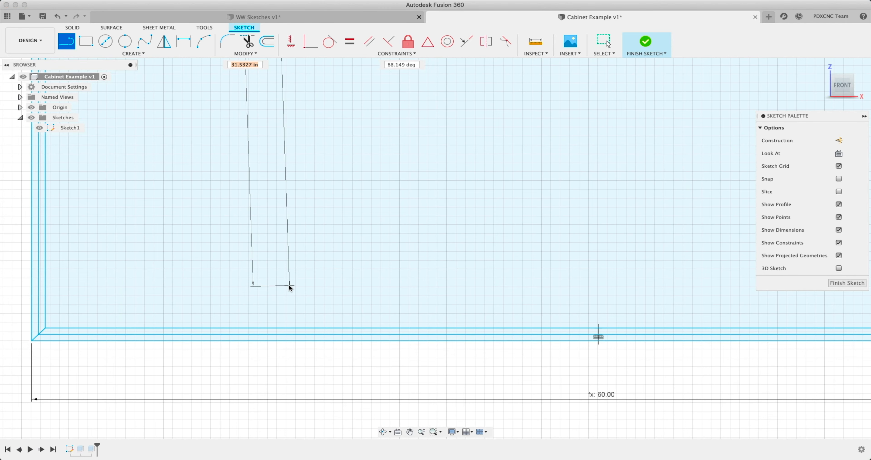
{"action": "double_click", "coordinate": [260, 333]}
{"action": "scroll", "coordinate": [261, 334], "scroll_direction": "down", "scroll_amount": 5}
{"action": "scroll", "coordinate": [271, 335], "scroll_direction": "down", "scroll_amount": 2}
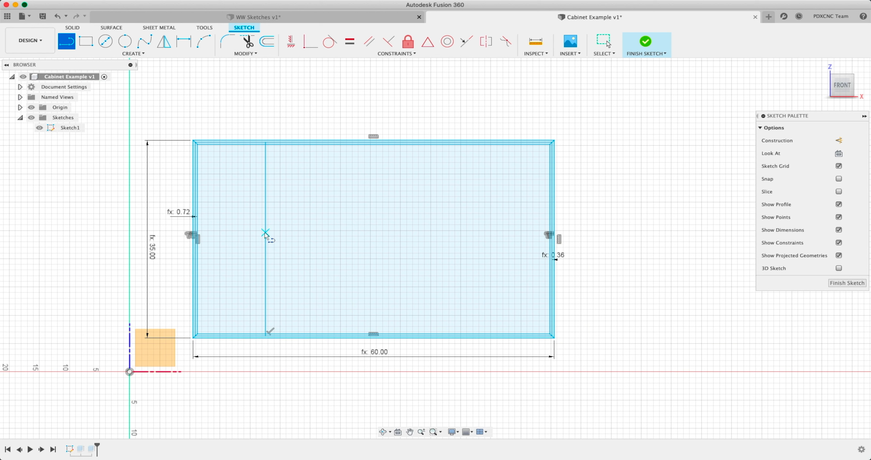
{"action": "key", "text": "Escape"}
- Offset the vertical divider line to the right by the ply parameter to form the divider's thickness
{"action": "left_click", "coordinate": [266, 208]}
{"action": "left_click", "coordinate": [267, 211]}
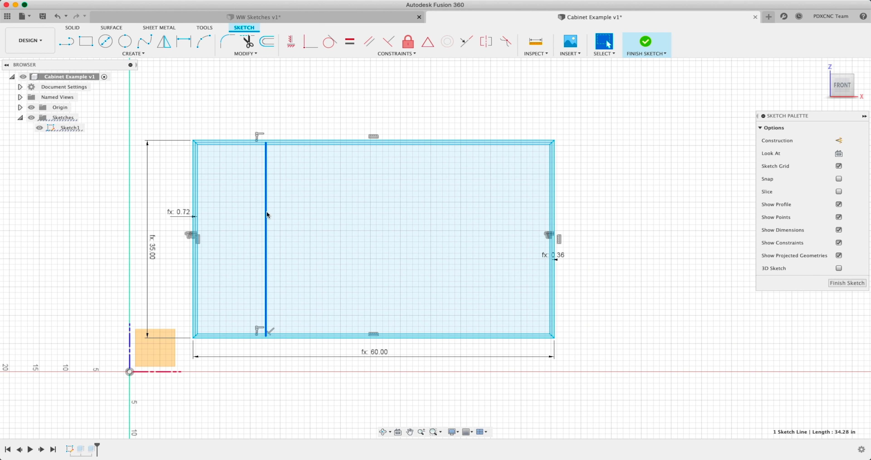
{"action": "key", "text": "o"}
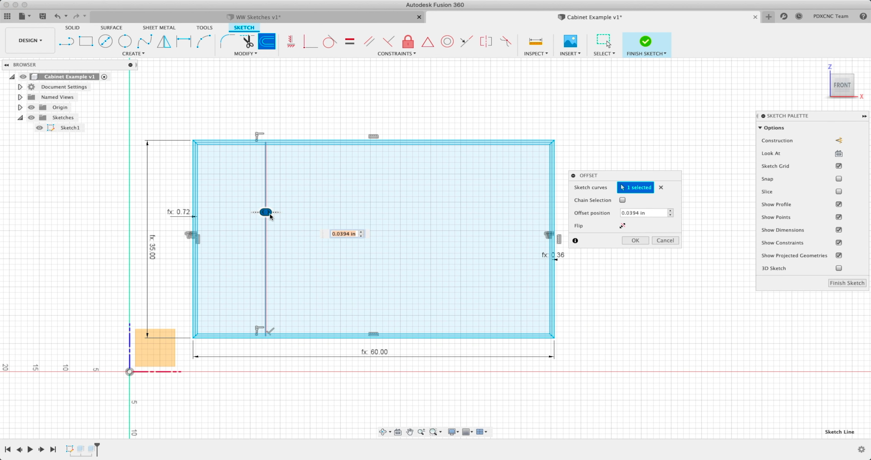
{"action": "type", "text": "o"}
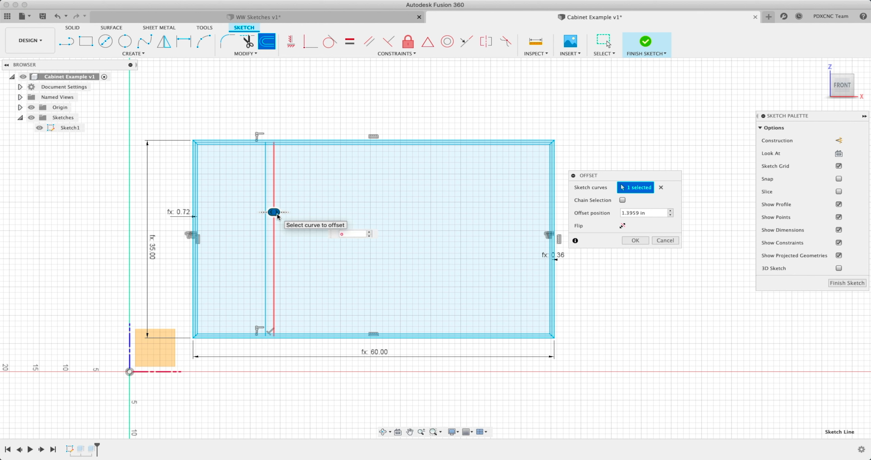
{"action": "type", "text": "ly"}
{"action": "key", "text": "Return"}
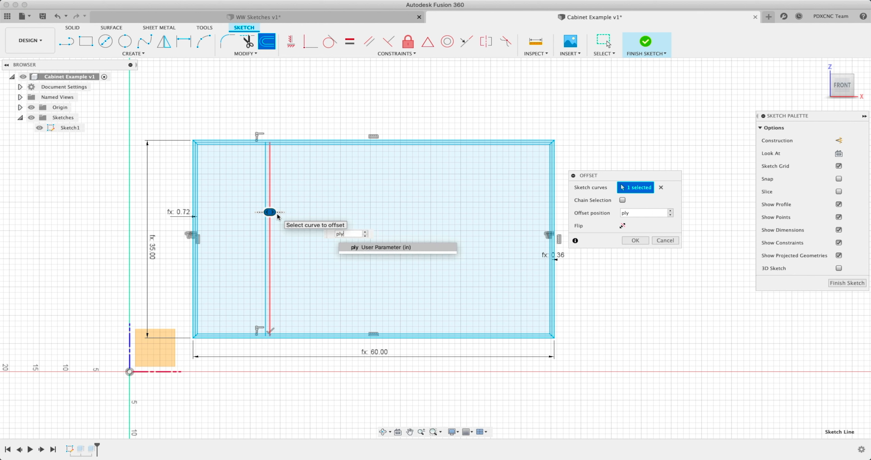
{"action": "key", "text": "Return"}
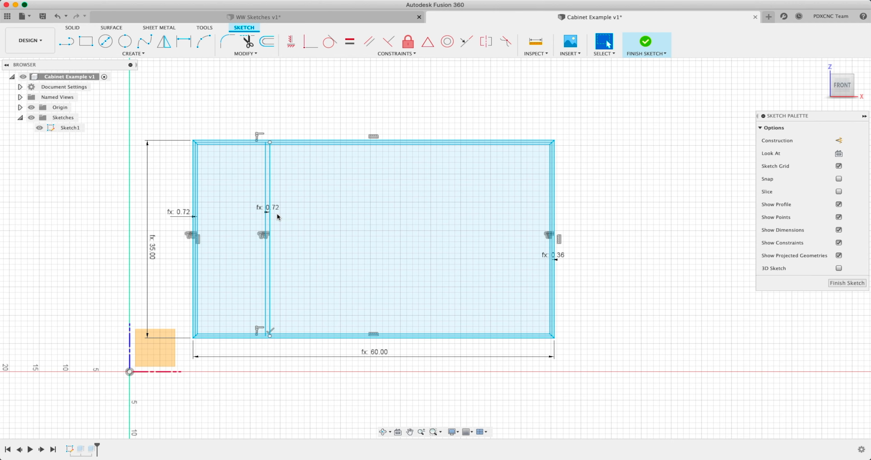
- Dimension the divider's left line 12 in from the cabinet's left outer edge
{"action": "scroll", "coordinate": [259, 216], "scroll_direction": "up", "scroll_amount": 4}
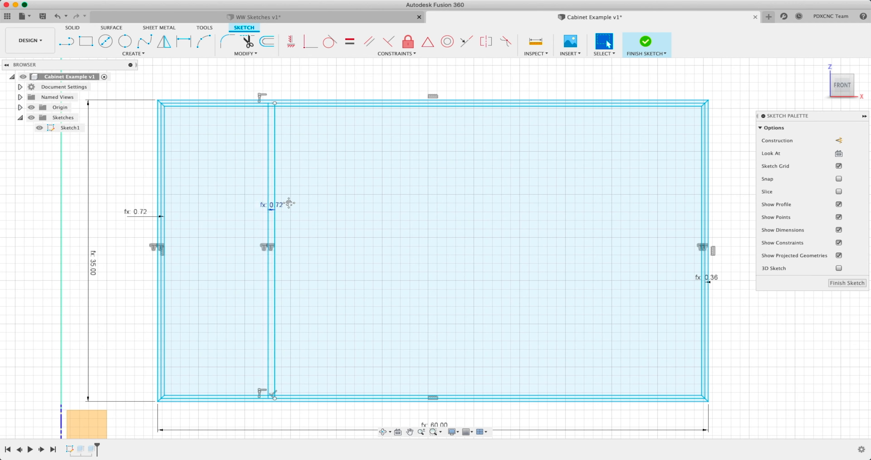
{"action": "middle_click_drag", "start_coordinate": [275, 199], "coordinate": [309, 184]}
{"action": "scroll", "coordinate": [310, 91], "scroll_direction": "up", "scroll_amount": 10}
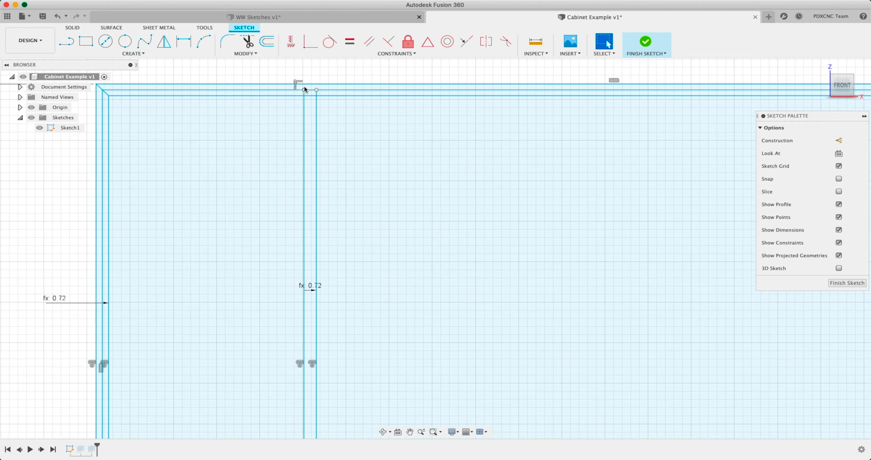
{"action": "scroll", "coordinate": [311, 94], "scroll_direction": "down", "scroll_amount": 10}
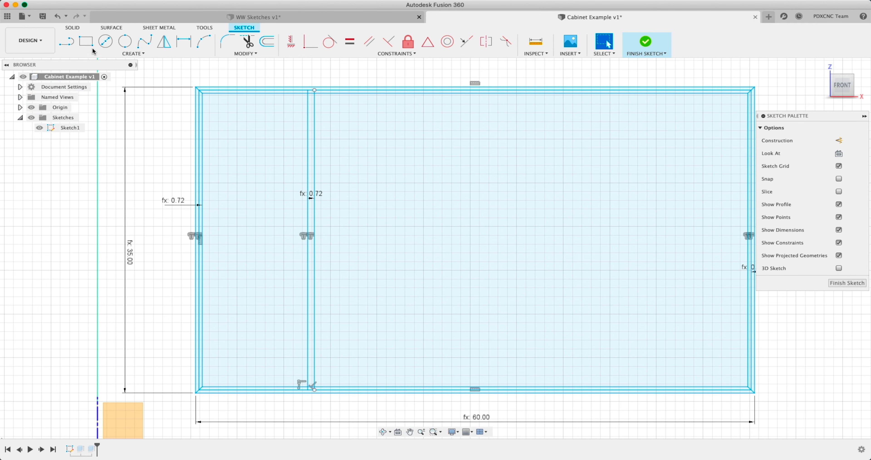
{"action": "key", "text": "d"}
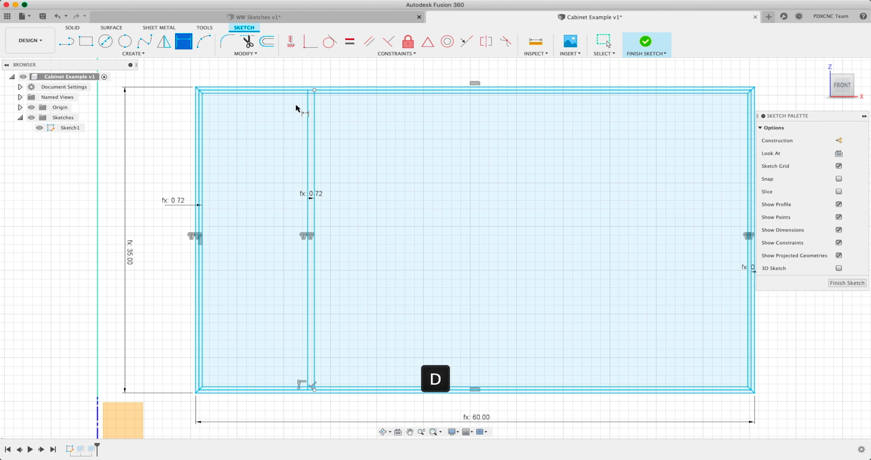
{"action": "left_click", "coordinate": [197, 108]}
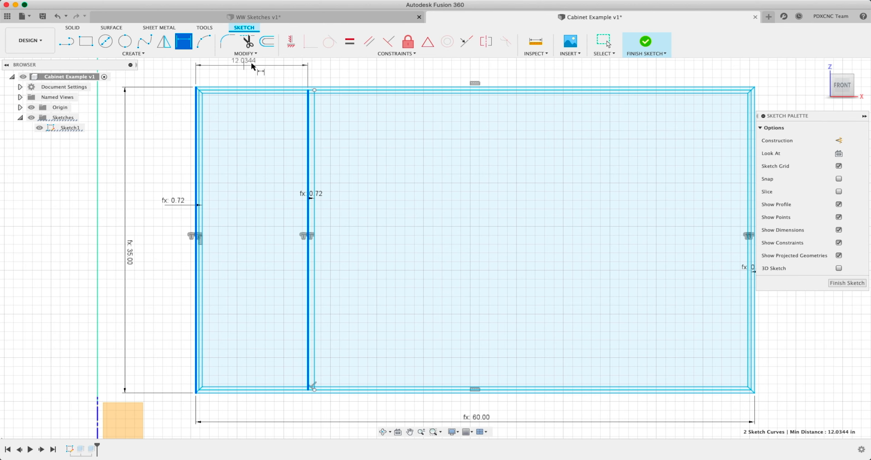
{"action": "middle_click_drag", "start_coordinate": [257, 65], "coordinate": [252, 105]}
{"action": "left_click", "coordinate": [252, 78]}
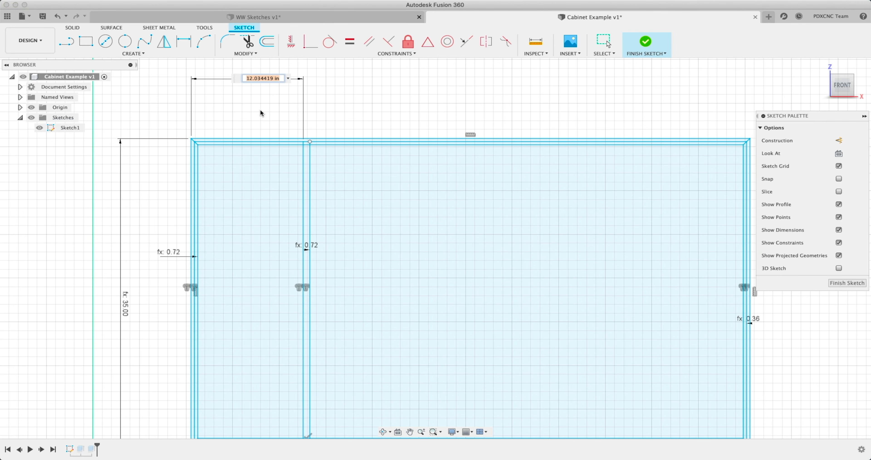
{"action": "type", "text": "12"}
{"action": "key", "text": "Return"}
{"action": "scroll", "coordinate": [261, 113], "scroll_direction": "down", "scroll_amount": 2}
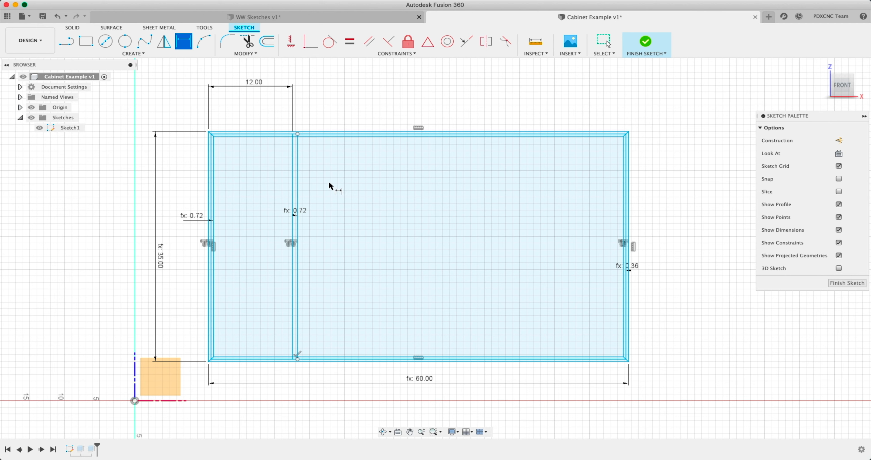
{"action": "key", "text": "Escape"}
- Draw a second vertical line between the upper and lower half-thickness lines, right of the first divider, and select it
{"action": "key", "text": "l"}
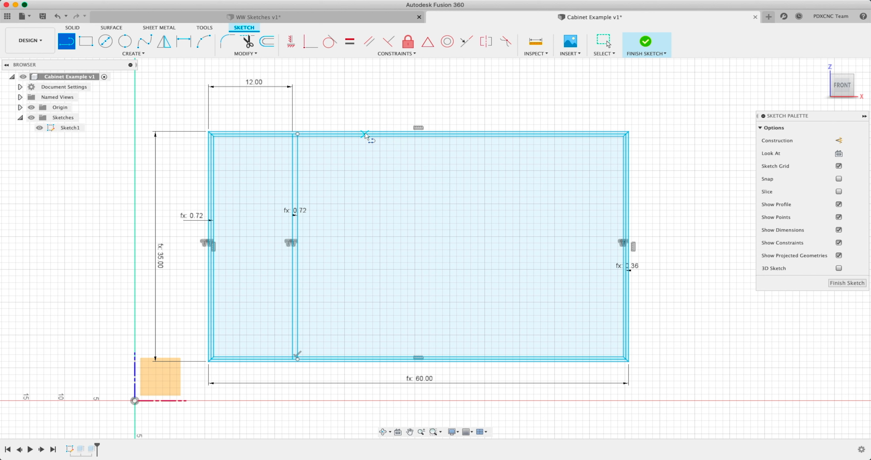
{"action": "key", "text": "Escape"}
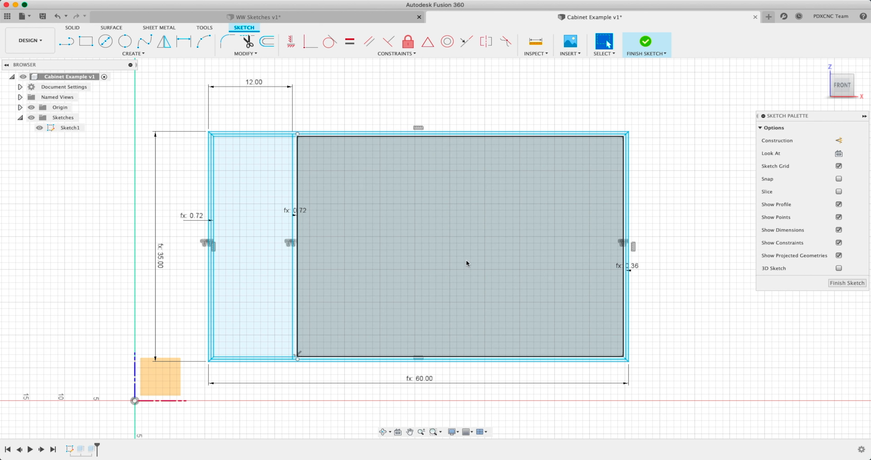
{"action": "key", "text": "l"}
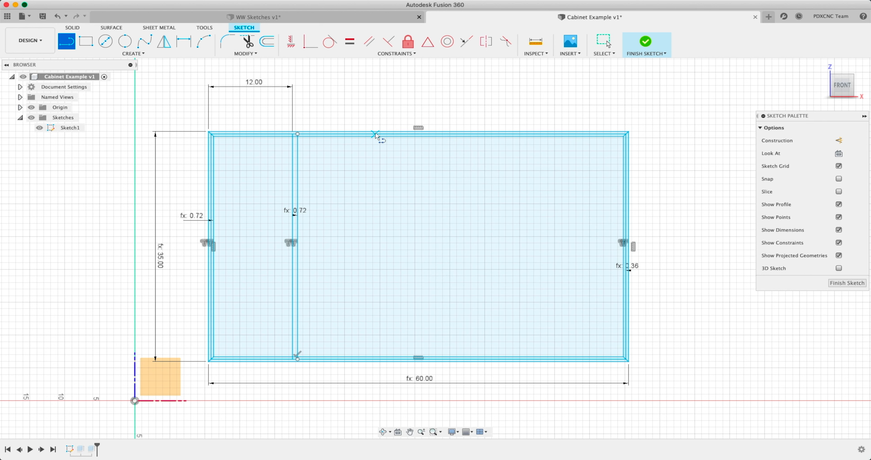
{"action": "left_click", "coordinate": [374, 134]}
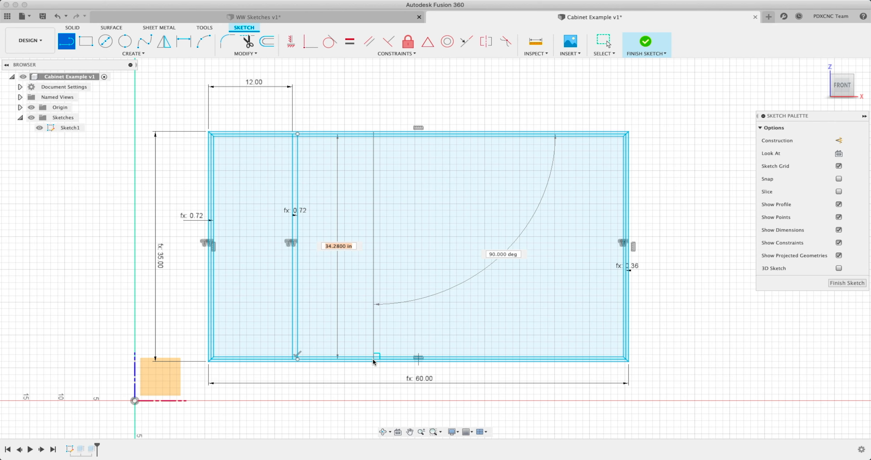
{"action": "scroll", "coordinate": [374, 361], "scroll_direction": "up", "scroll_amount": 5}
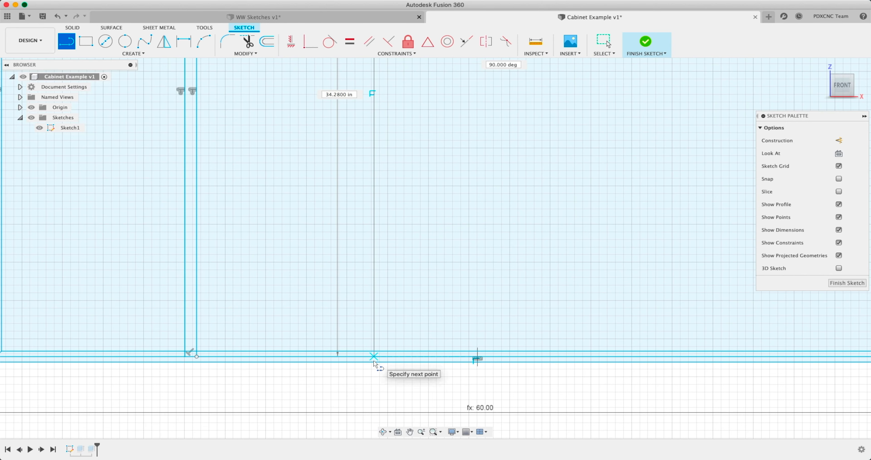
{"action": "scroll", "coordinate": [375, 361], "scroll_direction": "down", "scroll_amount": 4}
{"action": "left_click", "coordinate": [374, 360]}
{"action": "key", "text": "Escape"}
{"action": "left_click", "coordinate": [374, 286]}
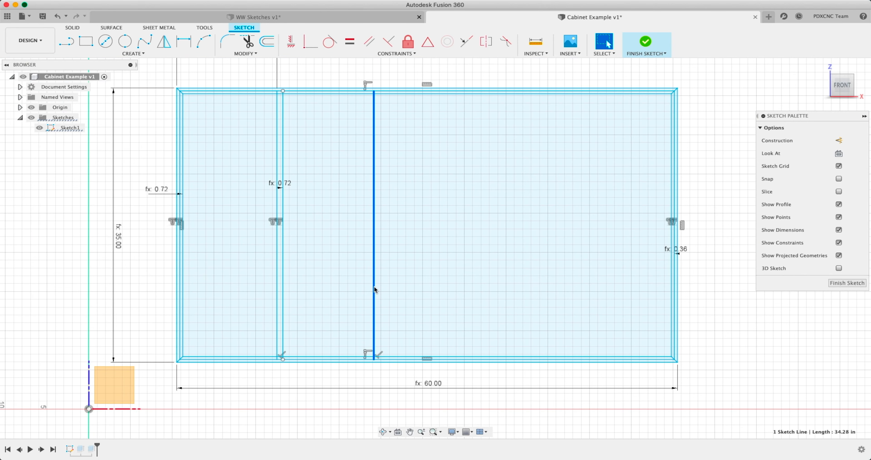
- Offset the second vertical divider line to the right by the ply parameter
{"action": "key", "text": "o"}
{"action": "left_click_drag", "start_coordinate": [374, 287], "coordinate": [385, 290]}
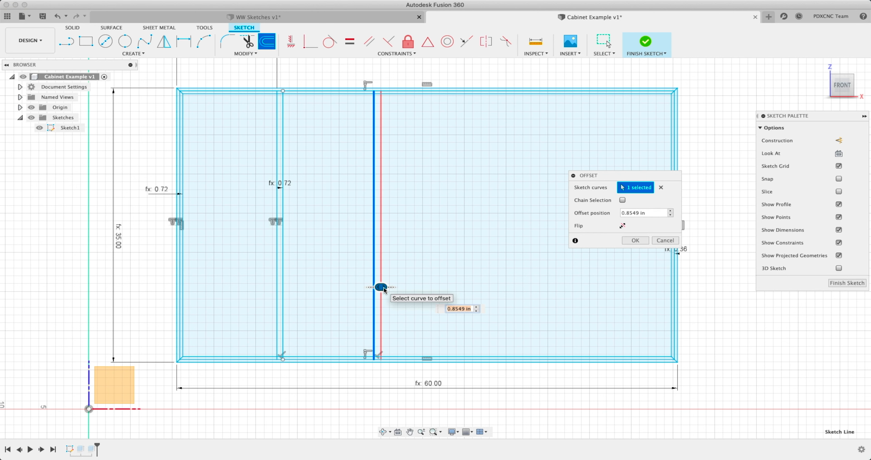
{"action": "type", "text": "ply"}
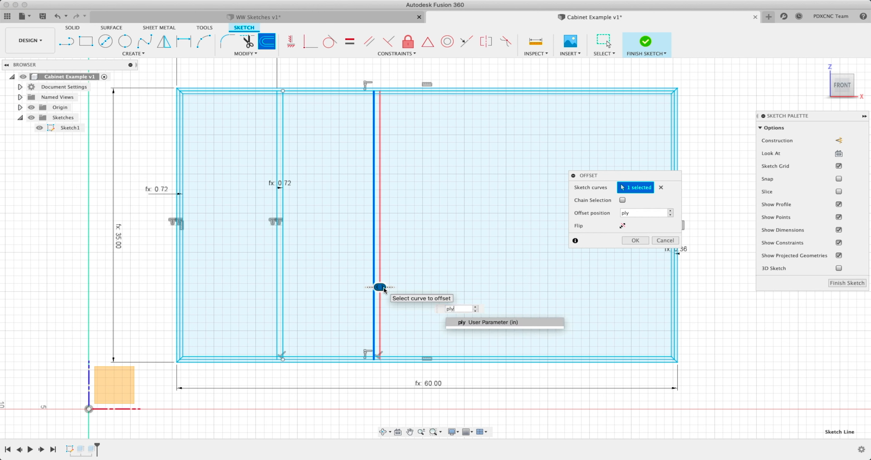
{"action": "key", "text": "Return"}
{"action": "key", "text": "Return"}
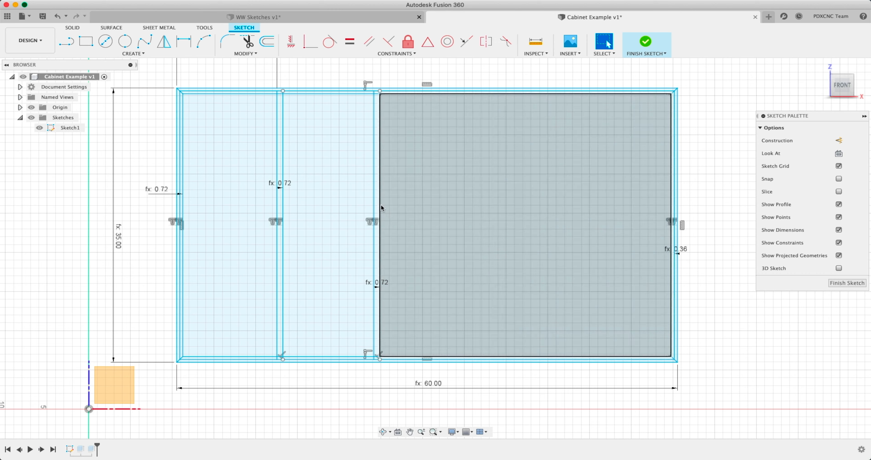
- Dimension the second divider's left line 12 in from the first divider's left line
{"action": "key", "text": "d"}
{"action": "left_click", "coordinate": [276, 107]}
{"action": "left_click", "coordinate": [375, 107]}
{"action": "left_click", "coordinate": [338, 67]}
{"action": "type", "text": "12"}
{"action": "key", "text": "Return"}
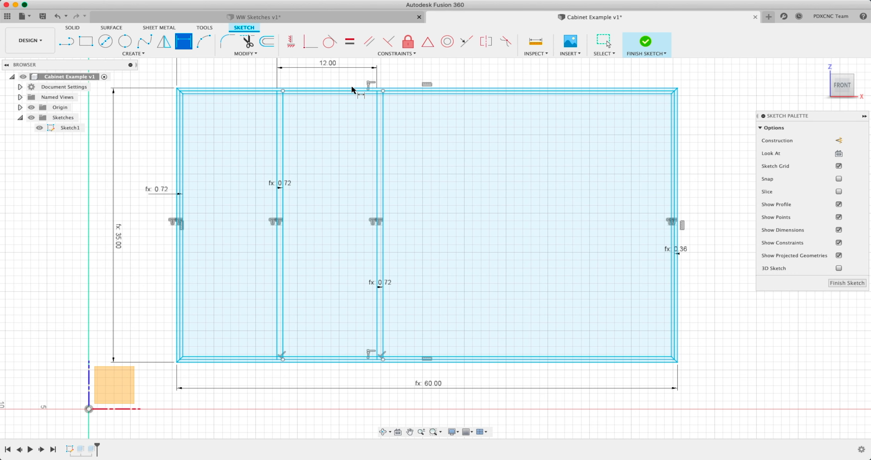
- Delete the second divider's two lines and its 12 in spacing dimension, keeping only the first divider
{"action": "middle_click_drag", "start_coordinate": [341, 73], "coordinate": [329, 146]}
{"action": "key", "text": "Escape"}
{"action": "left_click_drag", "start_coordinate": [302, 144], "coordinate": [300, 145]}
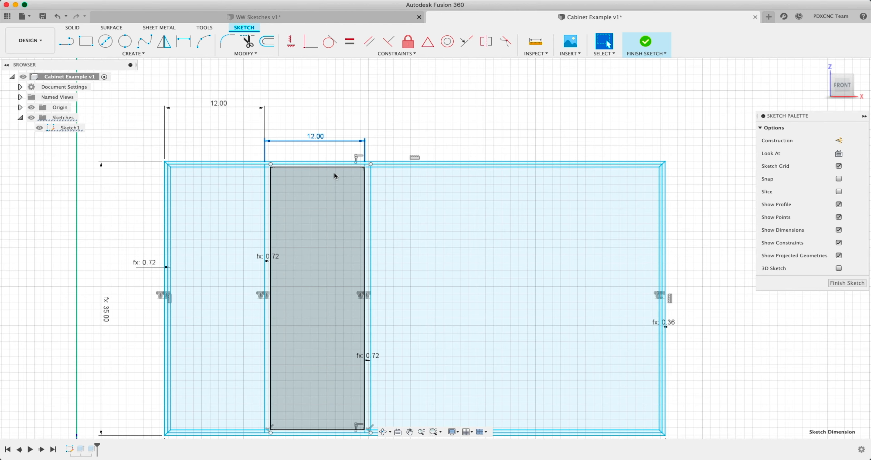
{"action": "key", "text": "Delete"}
{"action": "left_click_drag", "start_coordinate": [383, 231], "coordinate": [341, 214]}
{"action": "key", "text": "Delete"}
{"action": "middle_click_drag", "start_coordinate": [341, 217], "coordinate": [357, 190]}
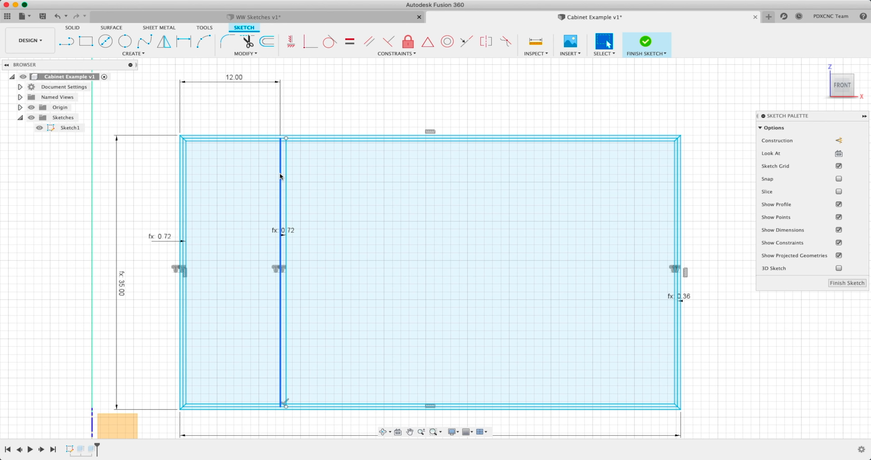
- Set up a rectangular pattern of the divider's two lines along the cabinet's upper inner line, using the Spacing distance type
{"action": "left_click", "coordinate": [142, 53]}
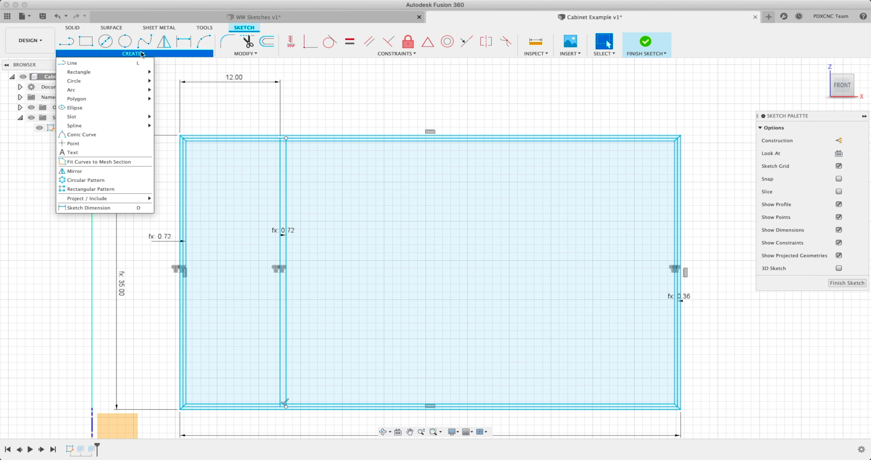
{"action": "left_click", "coordinate": [121, 189]}
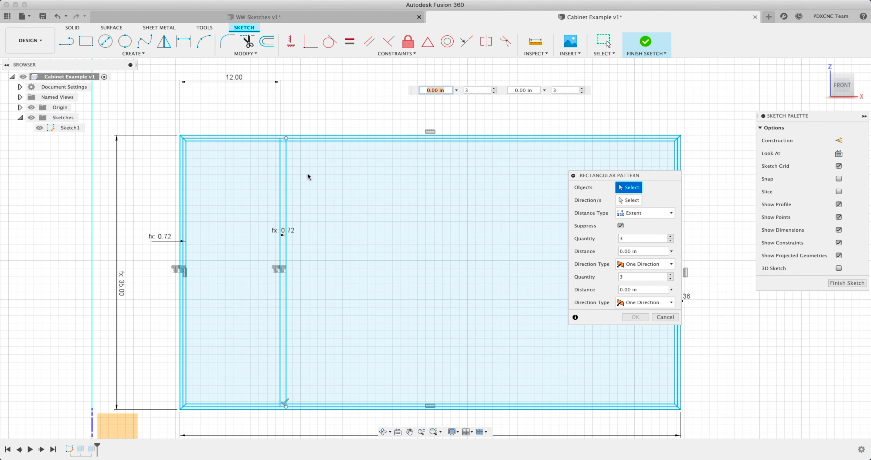
{"action": "middle_click_drag", "start_coordinate": [308, 173], "coordinate": [305, 161]}
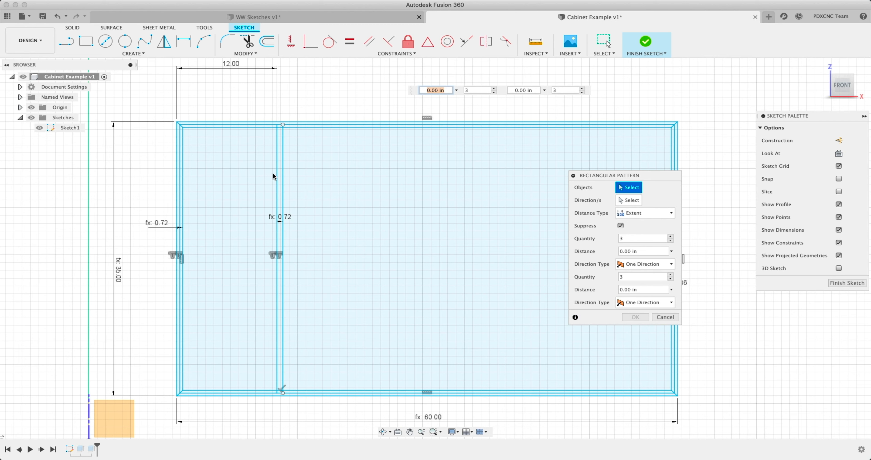
{"action": "left_click", "coordinate": [280, 172]}
{"action": "left_click", "coordinate": [283, 163]}
{"action": "middle_click_drag", "start_coordinate": [418, 200], "coordinate": [357, 188]}
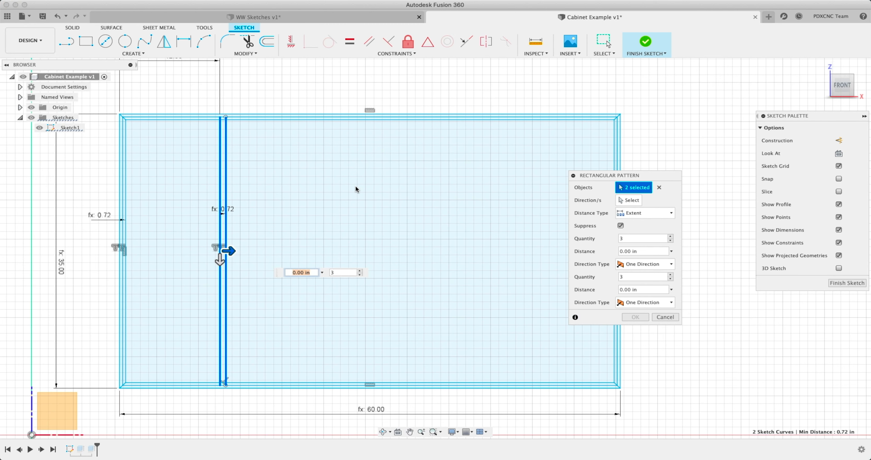
{"action": "left_click", "coordinate": [637, 201]}
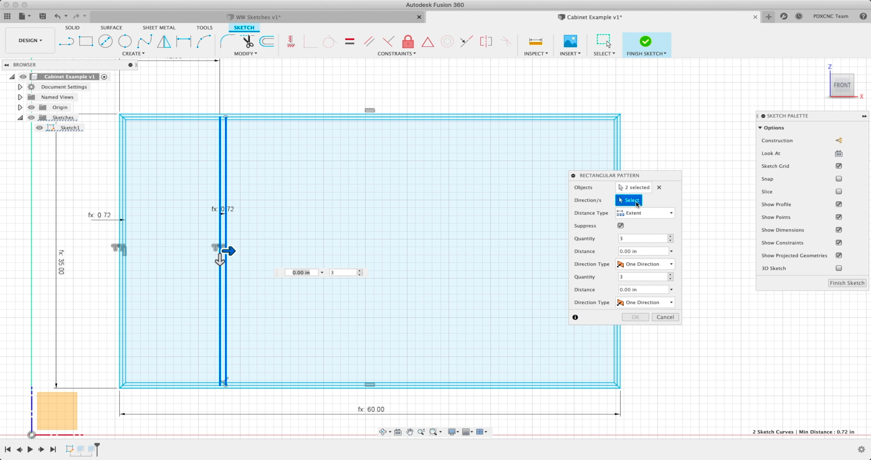
{"action": "left_click", "coordinate": [379, 121]}
{"action": "left_click", "coordinate": [636, 213]}
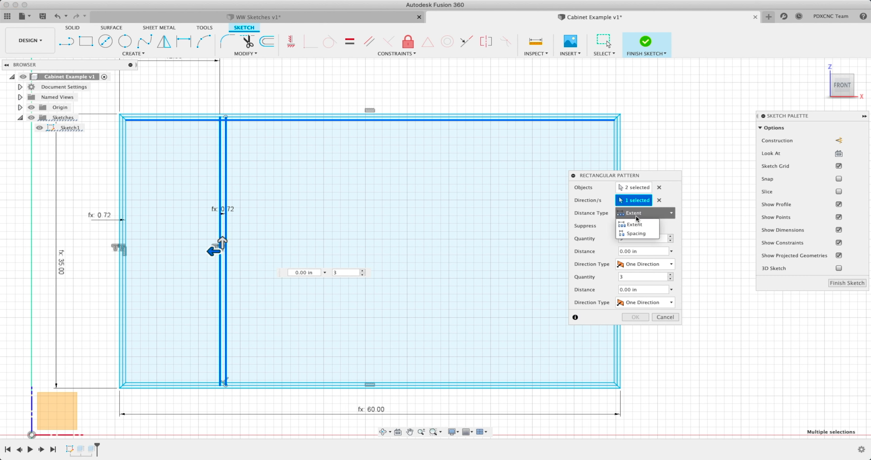
{"action": "left_click", "coordinate": [636, 233]}
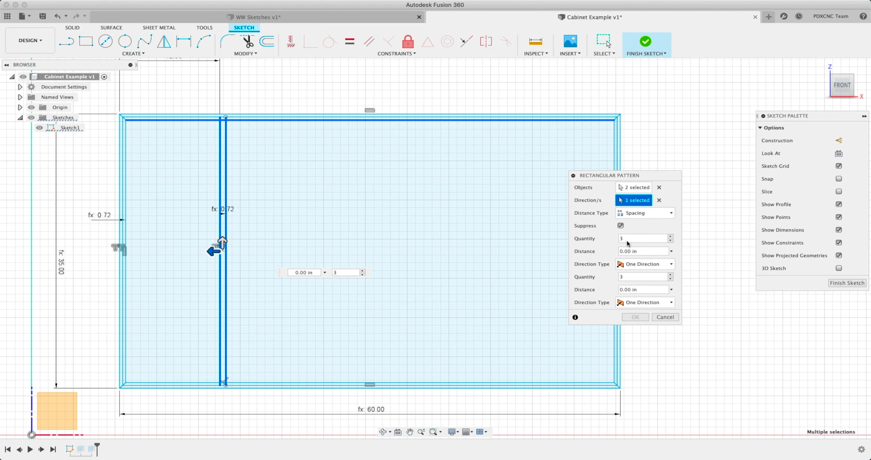
- Set the divider pattern's distance to -12 in and its quantity to 4, and create the pattern
{"action": "left_click", "coordinate": [634, 250]}
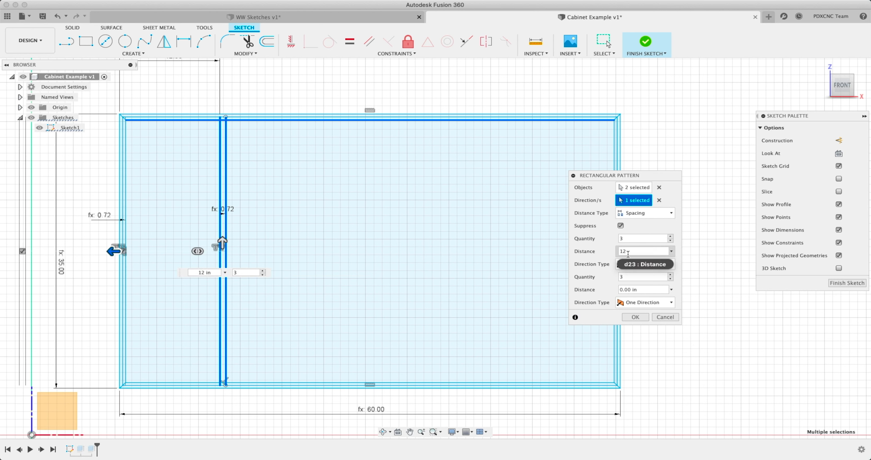
{"action": "key", "text": "Home"}
{"action": "type", "text": "-"}
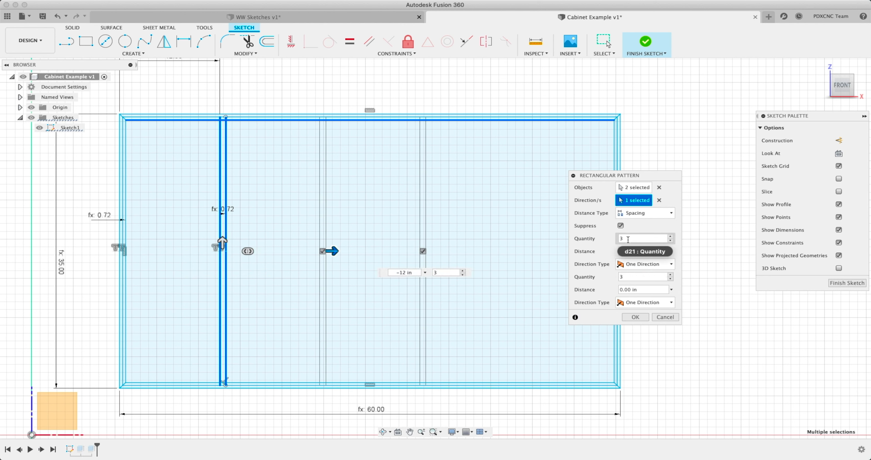
{"action": "type", "text": "5"}
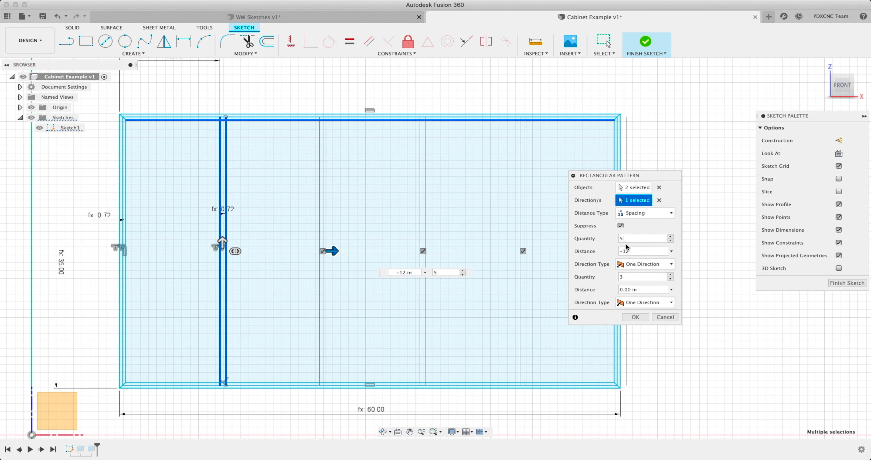
{"action": "key", "text": "BackSpace"}
{"action": "type", "text": "4"}
{"action": "left_click", "coordinate": [635, 317]}
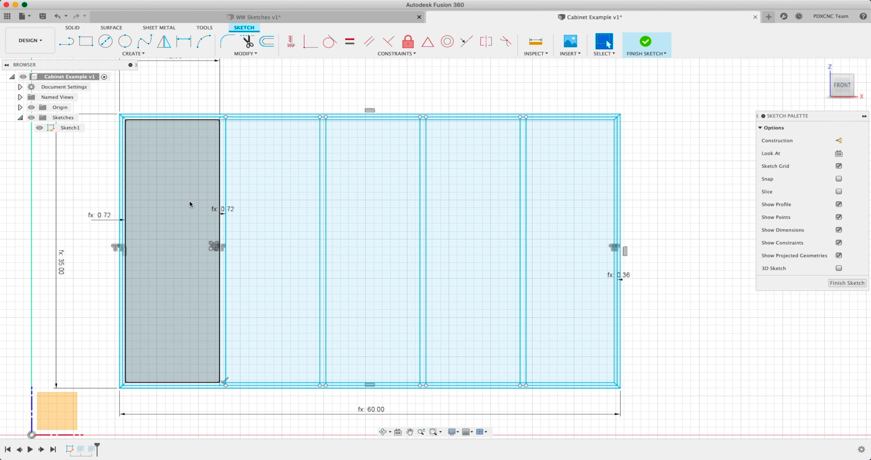
- Finish the sketch and show the Sketches folder over the cabinet bodies
{"action": "scroll", "coordinate": [244, 189], "scroll_direction": "down", "scroll_amount": 3}
{"action": "scroll", "coordinate": [249, 233], "scroll_direction": "left", "scroll_amount": 3}
{"action": "scroll", "coordinate": [412, 213], "scroll_direction": "right", "scroll_amount": 1}
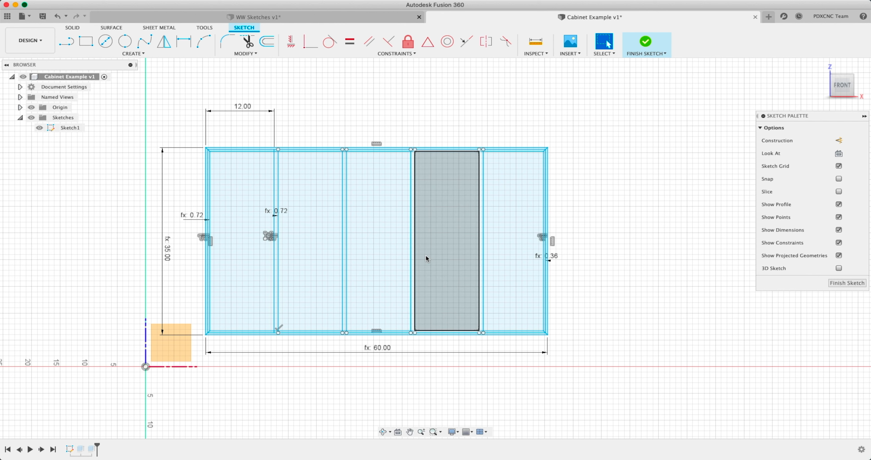
{"action": "left_click", "coordinate": [275, 162]}
{"action": "left_click", "coordinate": [321, 143]}
{"action": "left_click", "coordinate": [645, 45]}
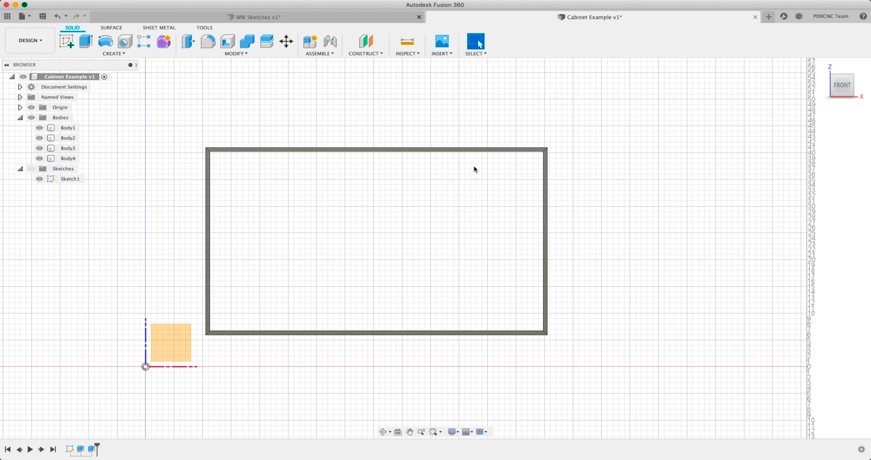
{"action": "left_click", "coordinate": [31, 168]}
{"action": "middle_click_drag", "start_coordinate": [201, 177], "coordinate": [212, 181], "text": "shift"}
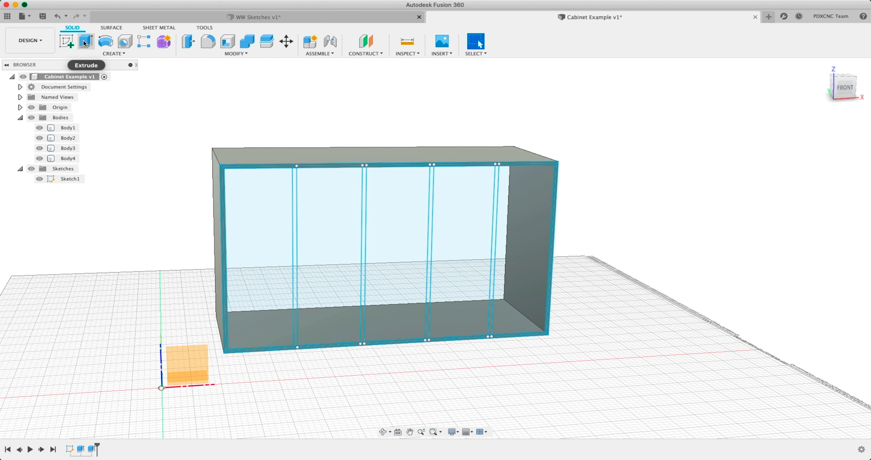
- Start an Extrude and select the full-height profiles of the first two dividers, including their upper and lower end pieces
{"action": "left_click", "coordinate": [85, 43]}
{"action": "scroll", "coordinate": [297, 173], "scroll_direction": "up", "scroll_amount": 3}
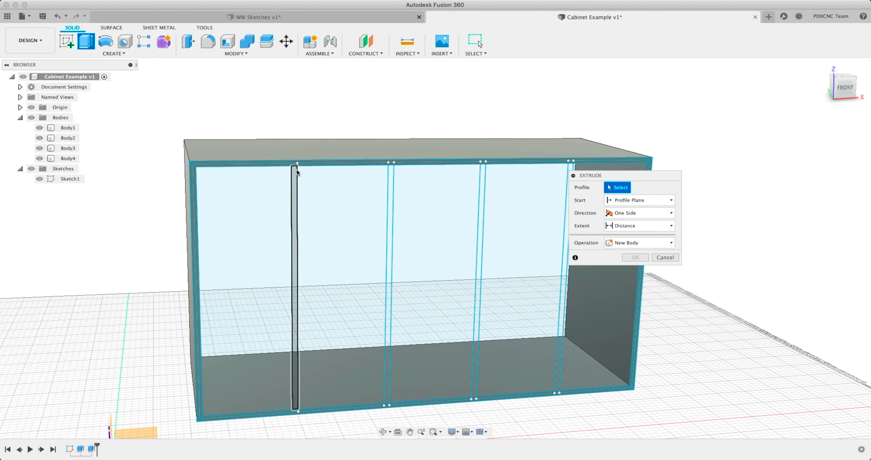
{"action": "left_click", "coordinate": [296, 164]}
{"action": "left_click", "coordinate": [299, 181]}
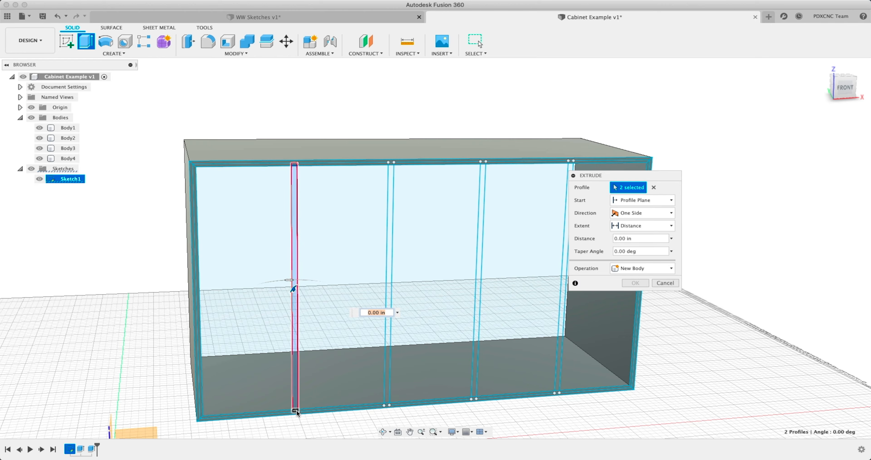
{"action": "left_click", "coordinate": [296, 411]}
{"action": "scroll", "coordinate": [369, 181], "scroll_direction": "up", "scroll_amount": 4}
{"action": "left_click", "coordinate": [408, 154]}
{"action": "left_click", "coordinate": [410, 175]}
{"action": "scroll", "coordinate": [410, 176], "scroll_direction": "down", "scroll_amount": 5}
{"action": "scroll", "coordinate": [408, 372], "scroll_direction": "up", "scroll_amount": 3}
{"action": "scroll", "coordinate": [408, 372], "scroll_direction": "up", "scroll_amount": 4}
{"action": "left_click", "coordinate": [396, 344]}
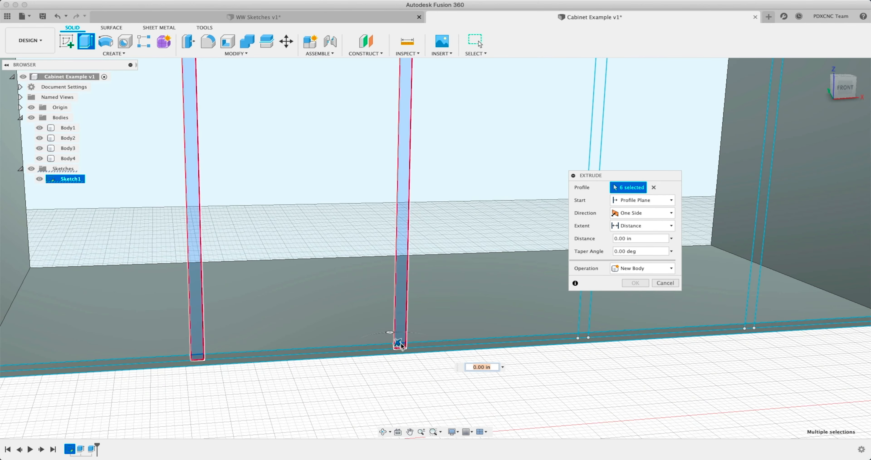
- Add the third and fourth dividers' profiles, including their upper and lower end pieces, to the extrusion selection
{"action": "scroll", "coordinate": [438, 196], "scroll_direction": "down", "scroll_amount": 4}
{"action": "left_click", "coordinate": [513, 63]}
{"action": "left_click", "coordinate": [511, 79]}
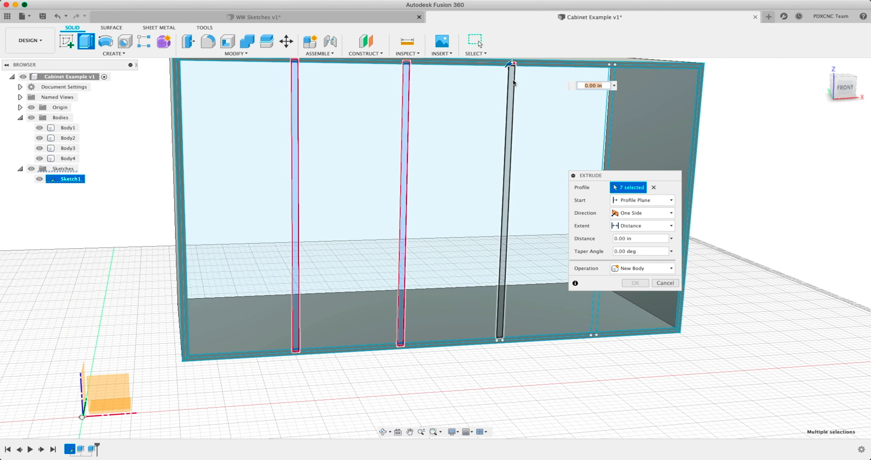
{"action": "scroll", "coordinate": [491, 348], "scroll_direction": "up", "scroll_amount": 4}
{"action": "left_click", "coordinate": [509, 329]}
{"action": "scroll", "coordinate": [399, 315], "scroll_direction": "down", "scroll_amount": 5}
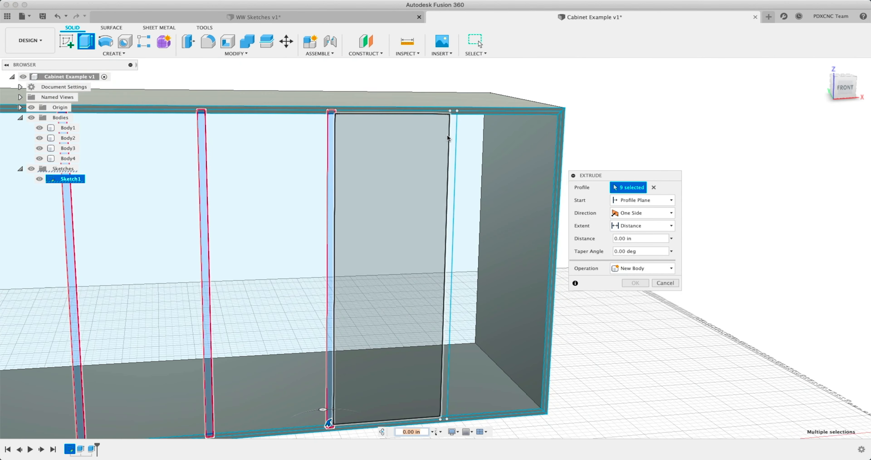
{"action": "left_click", "coordinate": [454, 112]}
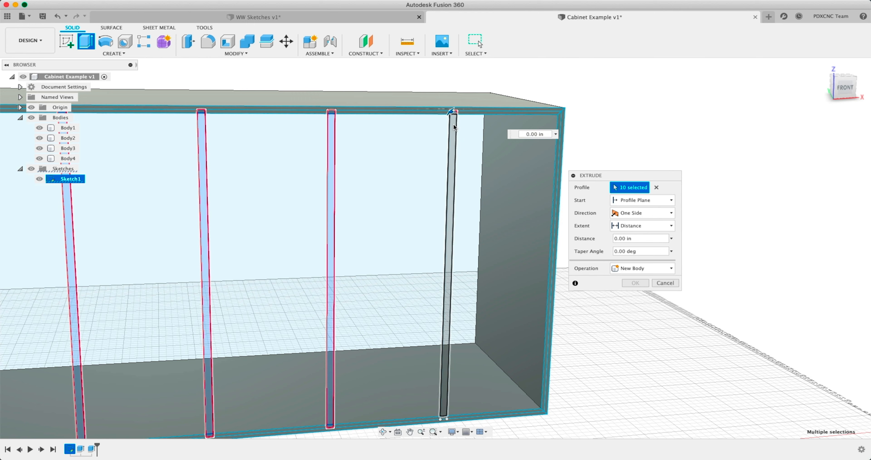
{"action": "left_click", "coordinate": [447, 257]}
{"action": "left_click", "coordinate": [445, 419]}
{"action": "scroll", "coordinate": [440, 399], "scroll_direction": "down", "scroll_amount": 5}
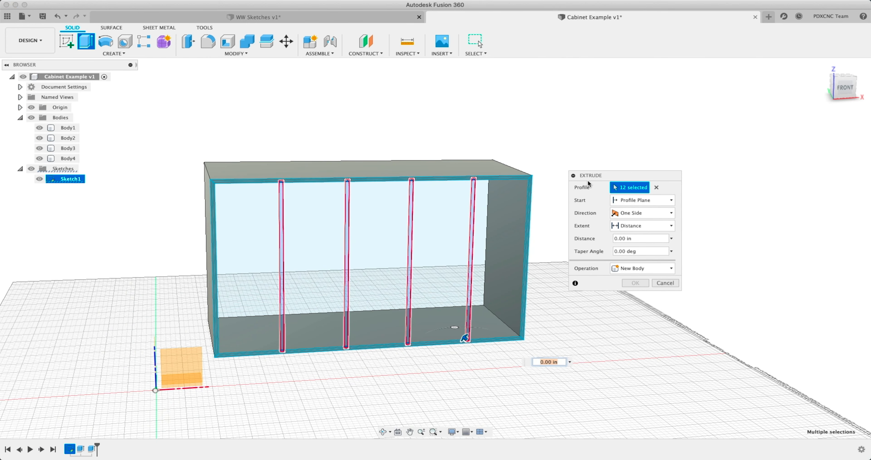
- Try to extrude the selected profiles of all four dividers over the distance depth with the Cut operation
{"action": "left_click_drag", "start_coordinate": [598, 176], "coordinate": [627, 161]}
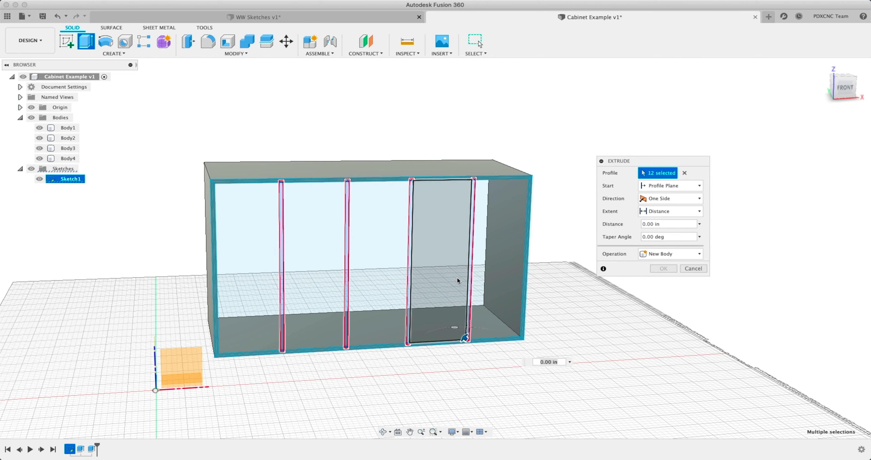
{"action": "scroll", "coordinate": [317, 295], "scroll_direction": "up", "scroll_amount": 3}
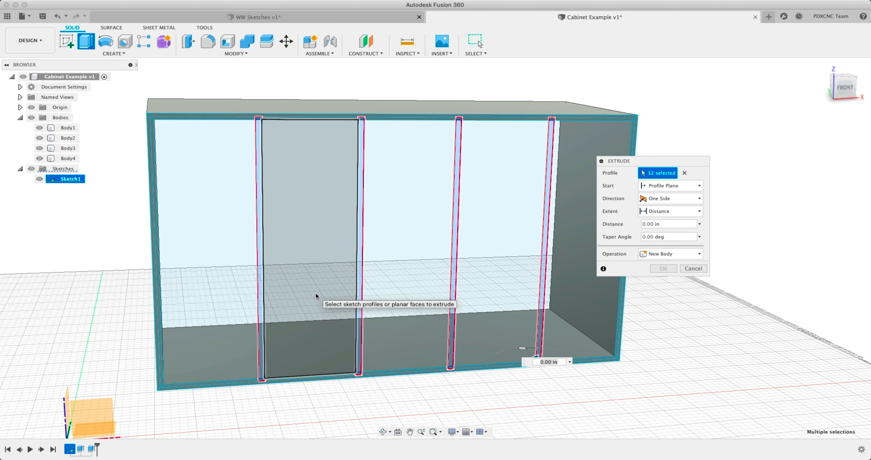
{"action": "scroll", "coordinate": [358, 169], "scroll_direction": "down", "scroll_amount": 3}
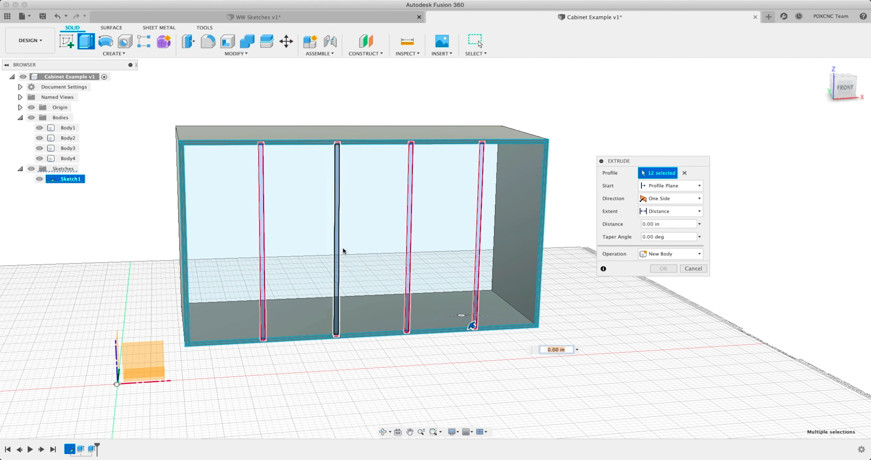
{"action": "left_click", "coordinate": [664, 225]}
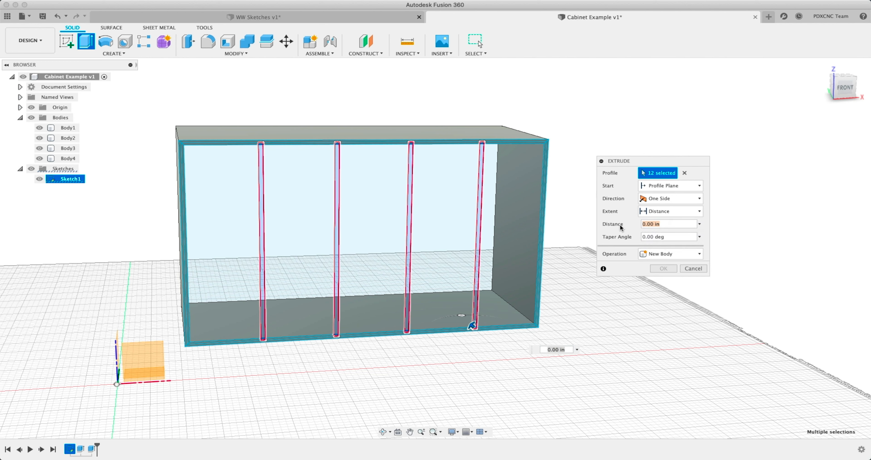
{"action": "type", "text": "depth"}
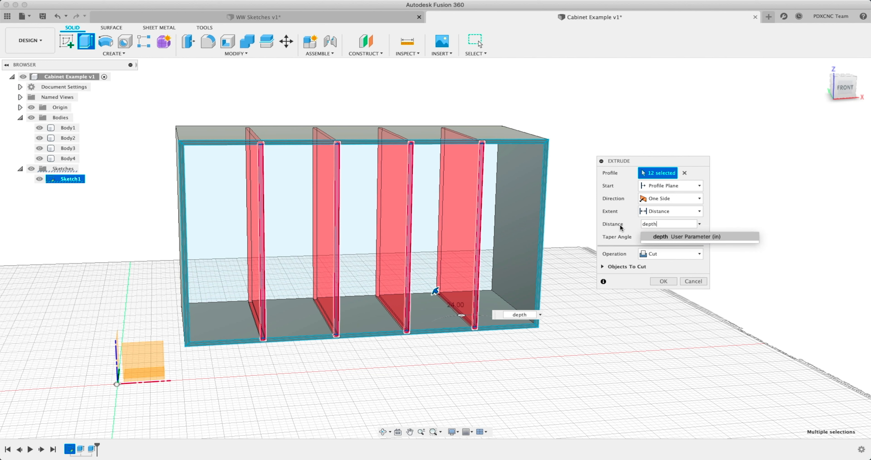
{"action": "key", "text": "super+a"}
{"action": "type", "text": "24"}
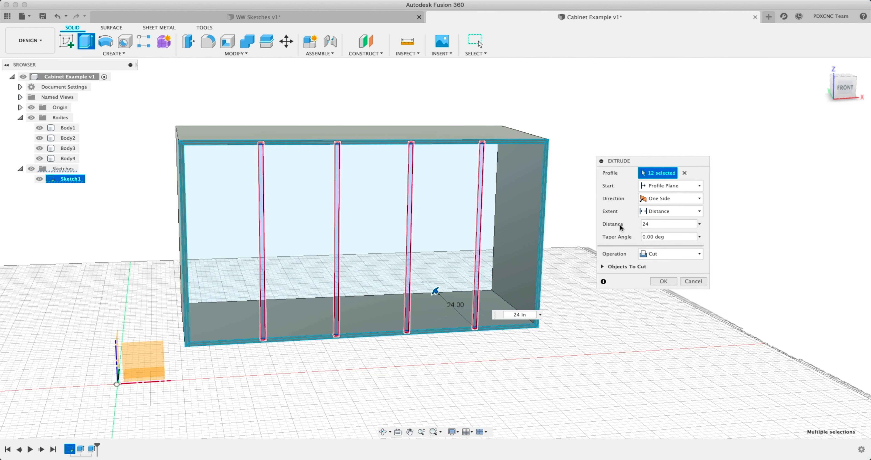
{"action": "key", "text": "Tab"}
{"action": "key", "text": "shift+Tab"}
{"action": "type", "text": "dept"}
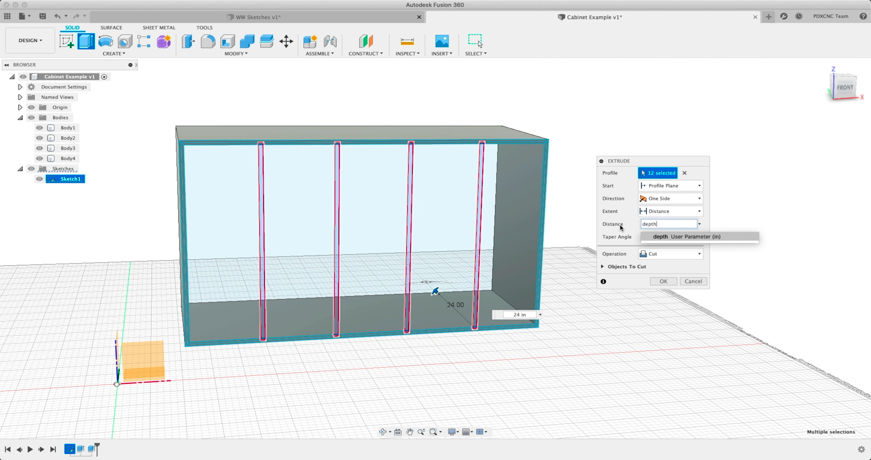
{"action": "key", "text": "Tab"}
{"action": "left_click", "coordinate": [683, 224]}
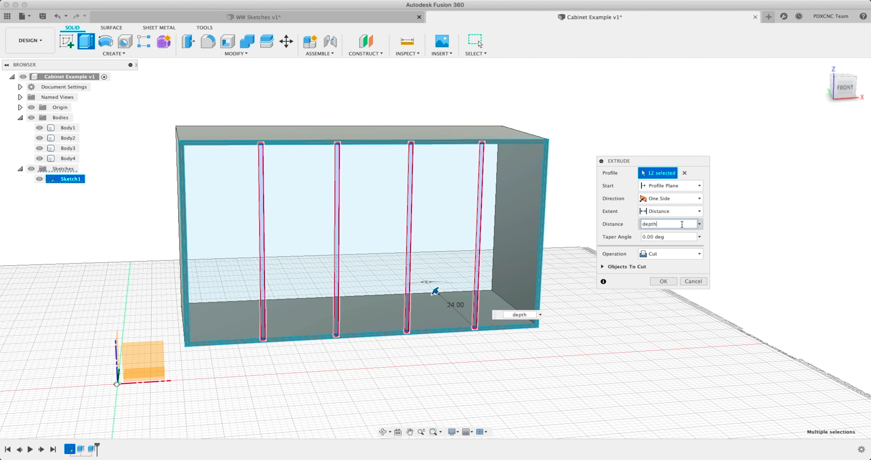
{"action": "key", "text": "Return"}
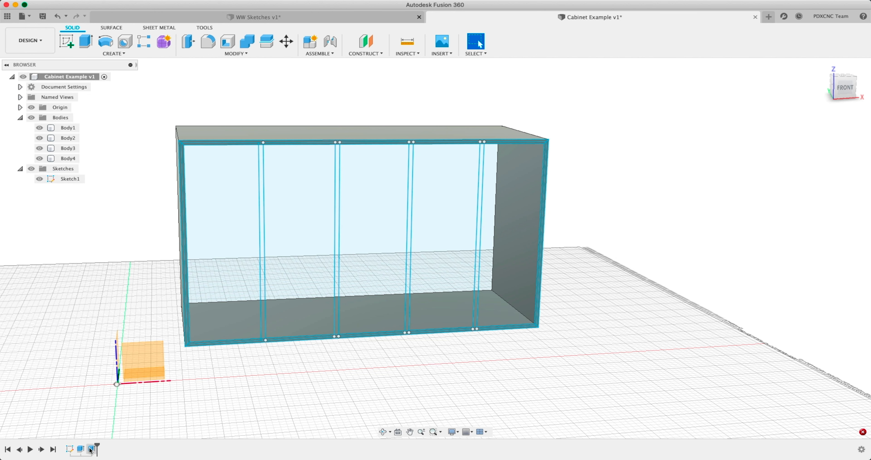
- Restart Extrude and select the profiles of the first two dividers, including their upper and lower end pieces
{"action": "left_click", "coordinate": [85, 42]}
{"action": "left_click", "coordinate": [263, 155]}
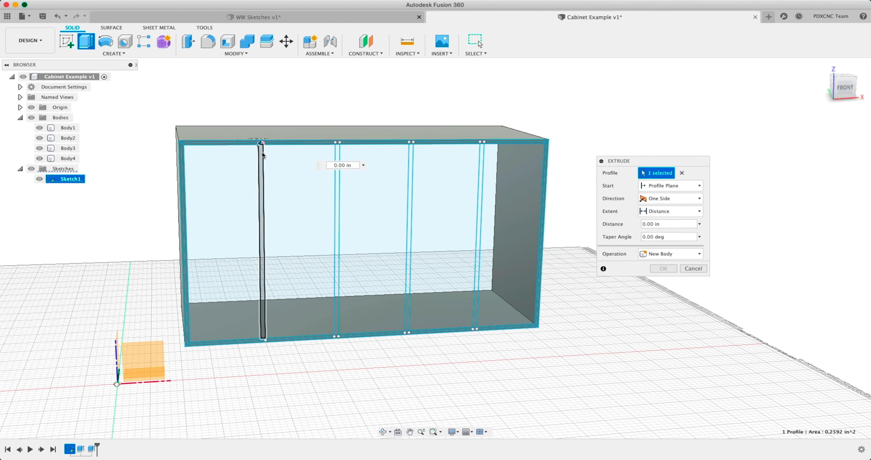
{"action": "left_click", "coordinate": [263, 155]}
{"action": "left_click", "coordinate": [264, 339]}
{"action": "left_click", "coordinate": [338, 145]}
{"action": "left_click", "coordinate": [344, 161]}
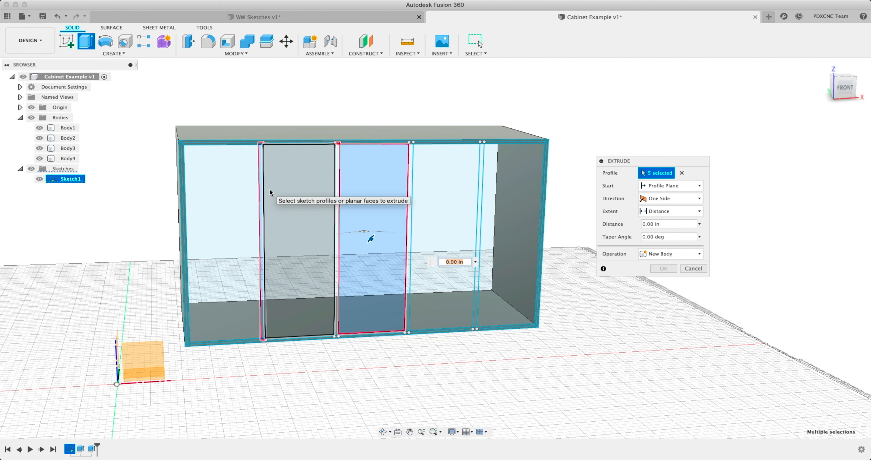
{"action": "left_click", "coordinate": [372, 233]}
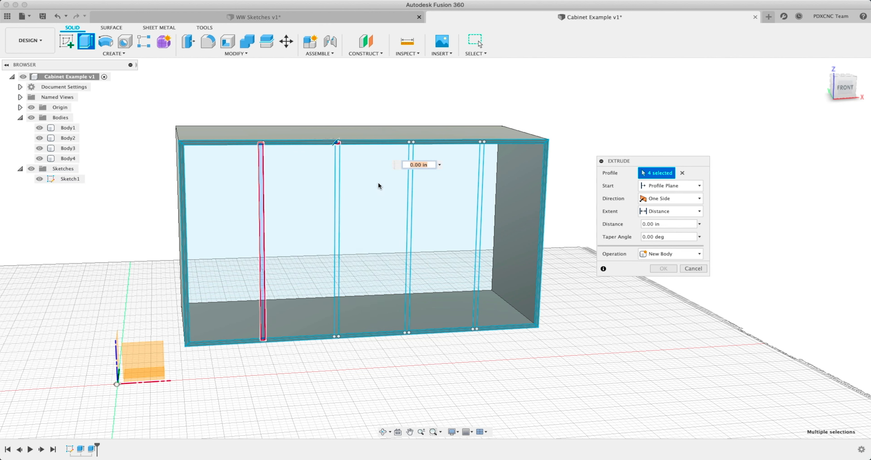
{"action": "left_click", "coordinate": [337, 334]}
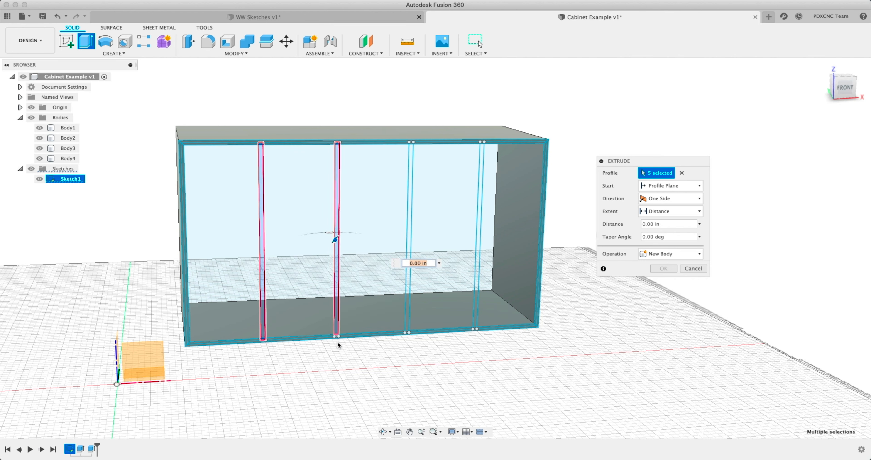
{"action": "left_click", "coordinate": [338, 336]}
- Add the profiles of the third and fourth dividers, with their upper and lower end pieces, to the extrusion
{"action": "scroll", "coordinate": [411, 332], "scroll_direction": "up", "scroll_amount": 5}
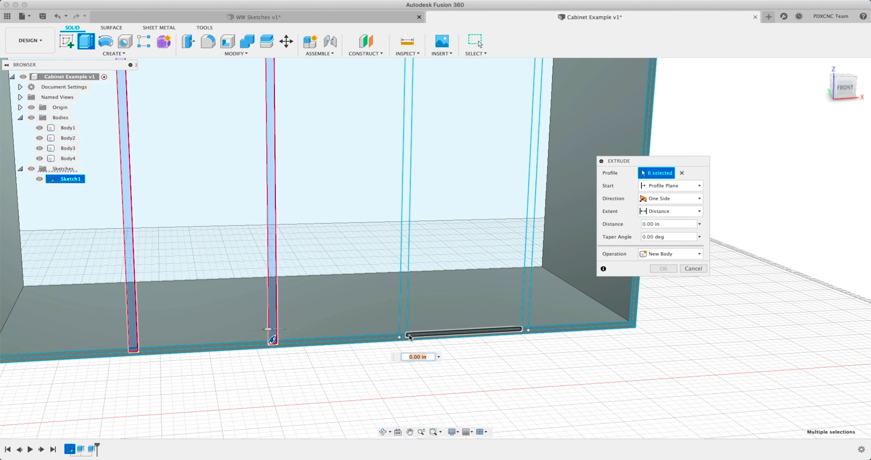
{"action": "left_click", "coordinate": [407, 336]}
{"action": "left_click", "coordinate": [404, 317]}
{"action": "middle_click_drag", "start_coordinate": [406, 216], "coordinate": [399, 318]}
{"action": "left_click", "coordinate": [403, 96]}
{"action": "left_click", "coordinate": [534, 97]}
{"action": "left_click", "coordinate": [536, 171]}
{"action": "left_click", "coordinate": [555, 135]}
{"action": "scroll", "coordinate": [472, 312], "scroll_direction": "down", "scroll_amount": 10}
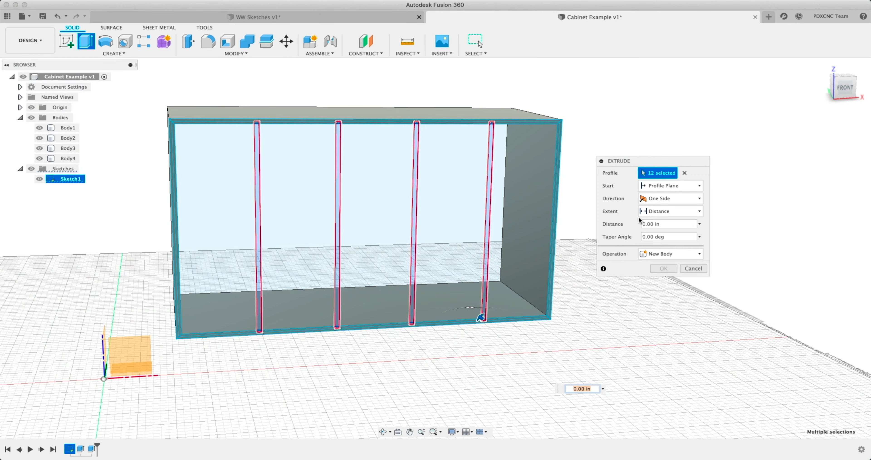
- Extrude the divider profiles over the distance depth as New Body
{"action": "type", "text": "depth"}
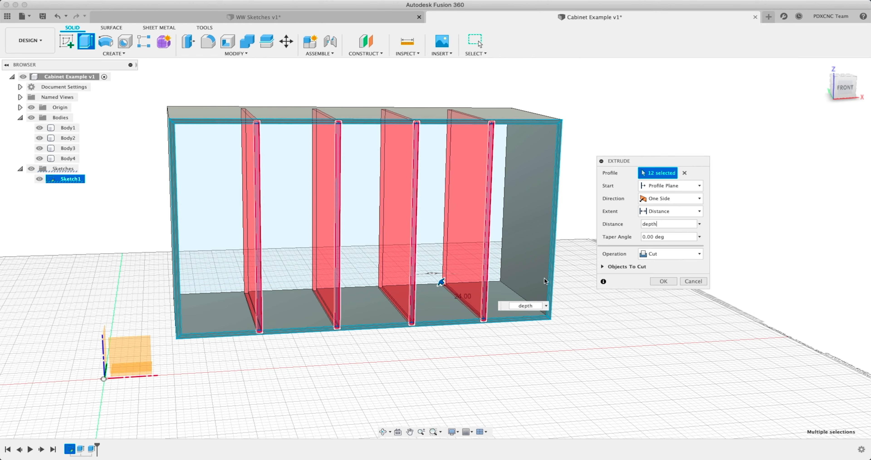
{"action": "middle_click_drag", "start_coordinate": [239, 319], "coordinate": [281, 314], "text": "shift"}
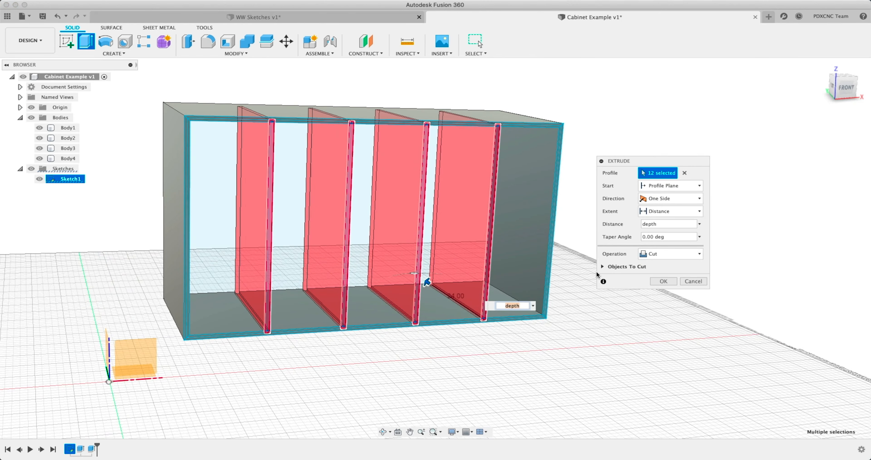
{"action": "left_click", "coordinate": [603, 266]}
{"action": "left_click", "coordinate": [655, 255]}
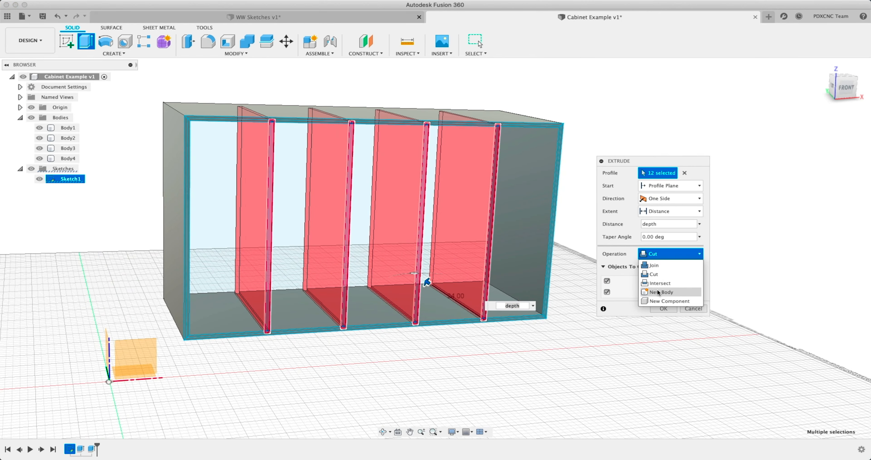
{"action": "left_click", "coordinate": [660, 292]}
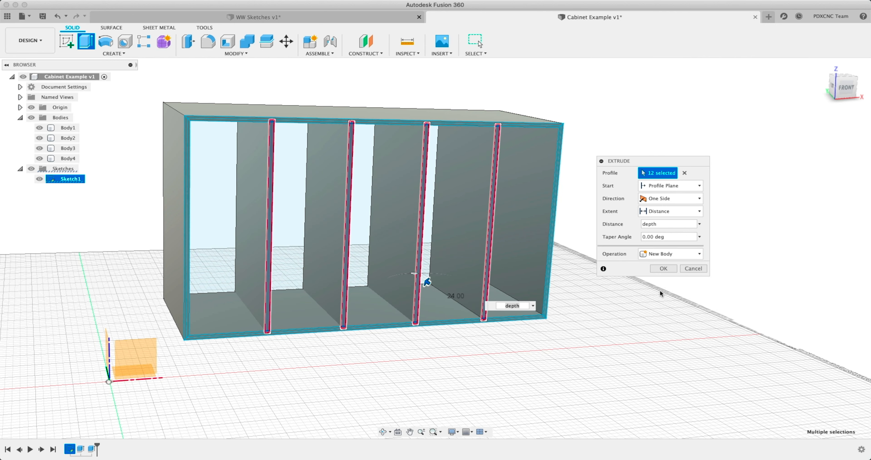
{"action": "left_click", "coordinate": [664, 269]}
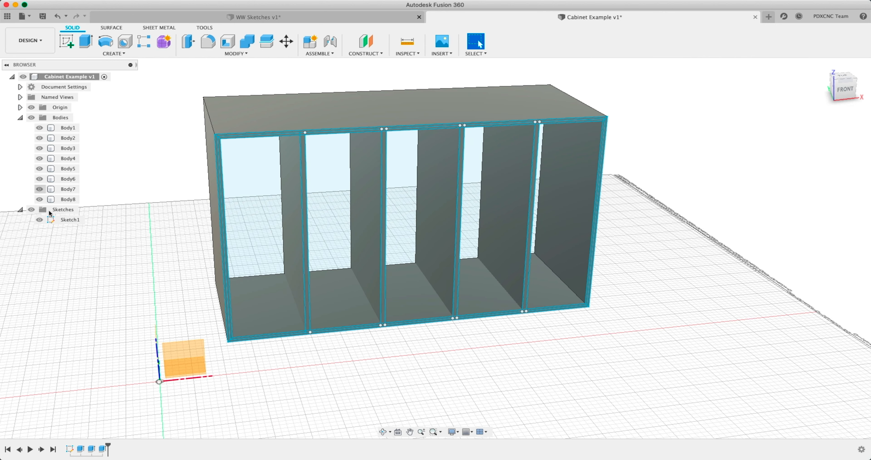
- Hide the Sketches folder and open Change Parameters with the cabinet visible beside the parameter table
{"action": "left_click", "coordinate": [31, 209]}
{"action": "mouse_move", "coordinate": [247, 281]}
{"action": "middle_mouse_down", "text": "shift"}
{"action": "mouse_move", "coordinate": [214, 258]}
{"action": "mouse_move", "coordinate": [204, 273]}
{"action": "mouse_move", "coordinate": [212, 286]}
{"action": "mouse_move", "coordinate": [197, 276]}
{"action": "middle_mouse_up", "text": "shift"}
{"action": "left_click", "coordinate": [236, 54]}
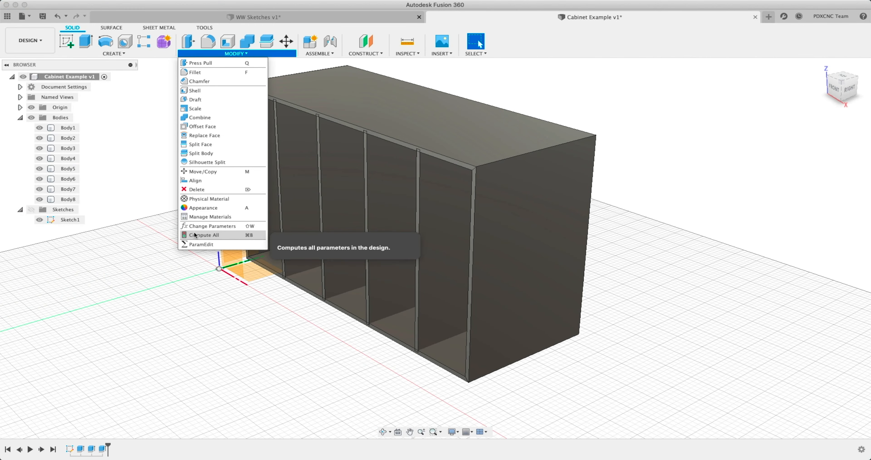
{"action": "left_click", "coordinate": [199, 227]}
{"action": "left_click_drag", "start_coordinate": [343, 145], "coordinate": [531, 230]}
{"action": "middle_click_drag", "start_coordinate": [484, 203], "coordinate": [373, 202]}
- Set the height parameter to 24 in and check how the cabinet updates
{"action": "left_click", "coordinate": [550, 279]}
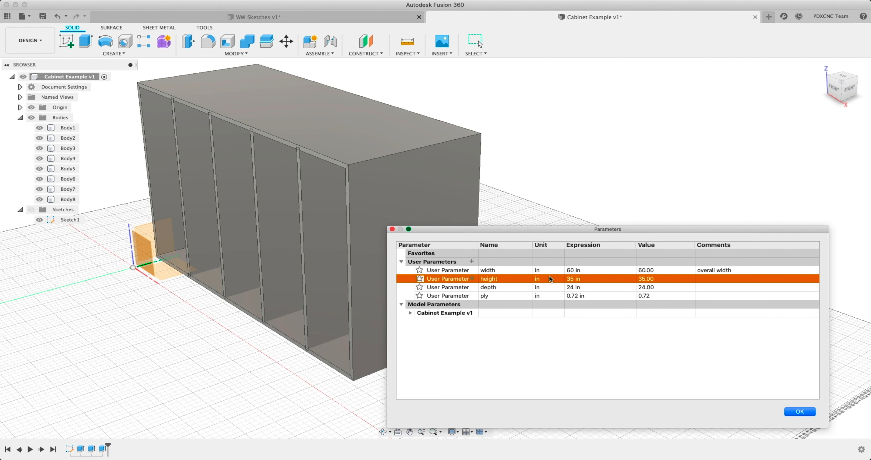
{"action": "double_click", "coordinate": [560, 279]}
{"action": "type", "text": "24"}
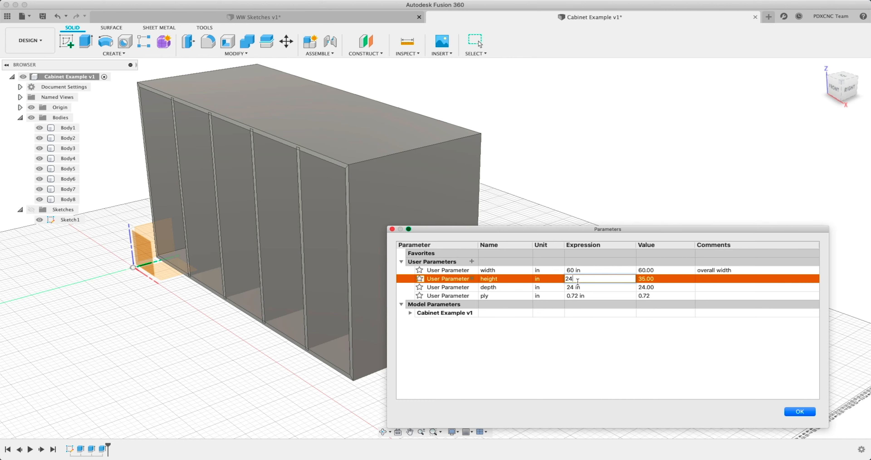
{"action": "key", "text": "Return"}
{"action": "middle_click_drag", "start_coordinate": [307, 238], "coordinate": [240, 191], "text": "shift"}
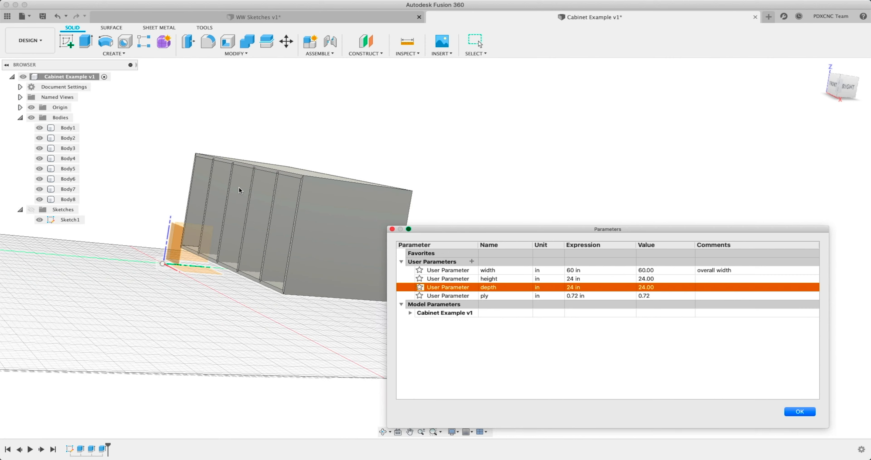
- Set the ply parameter to 0.5 in and check the panel thickness on the cabinet
{"action": "left_click", "coordinate": [592, 295]}
{"action": "left_click", "coordinate": [822, 66]}
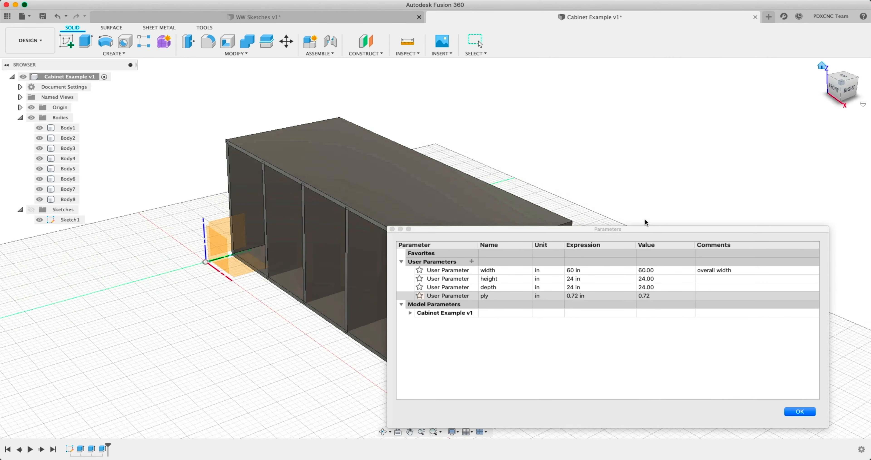
{"action": "left_click", "coordinate": [578, 295]}
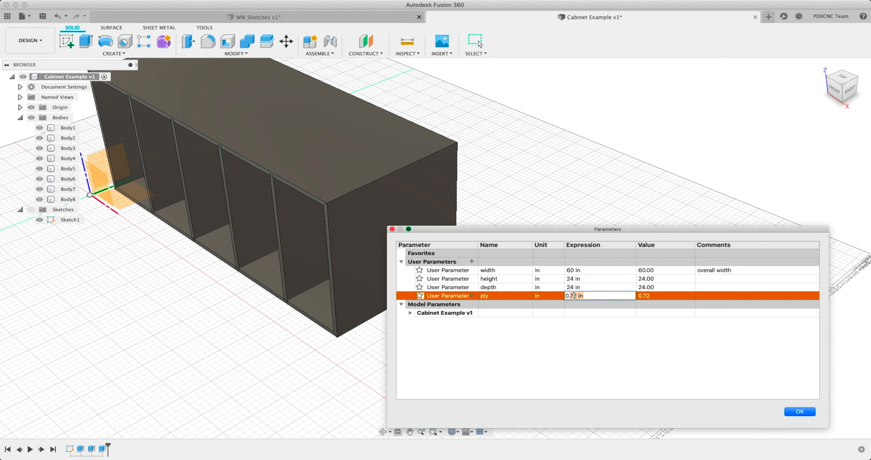
{"action": "key", "text": "Return"}
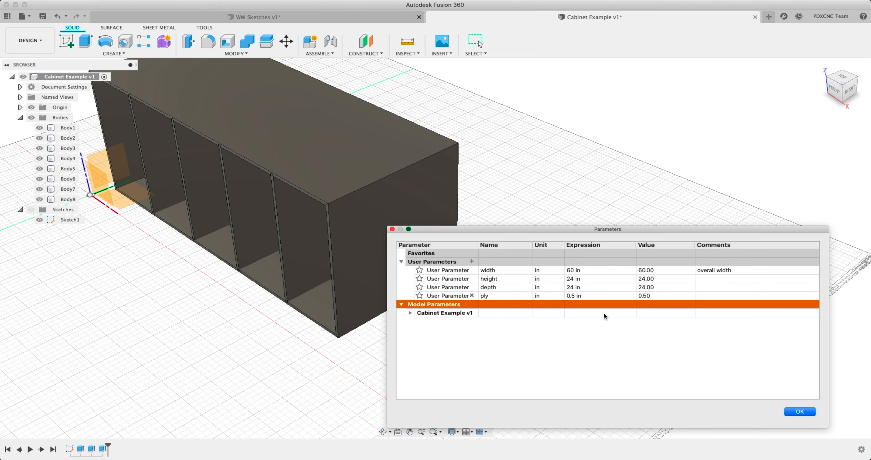
{"action": "middle_click_drag", "start_coordinate": [286, 237], "coordinate": [321, 266], "text": "shift"}
- Set the ply parameter to 0.72 in
{"action": "left_click", "coordinate": [586, 295]}
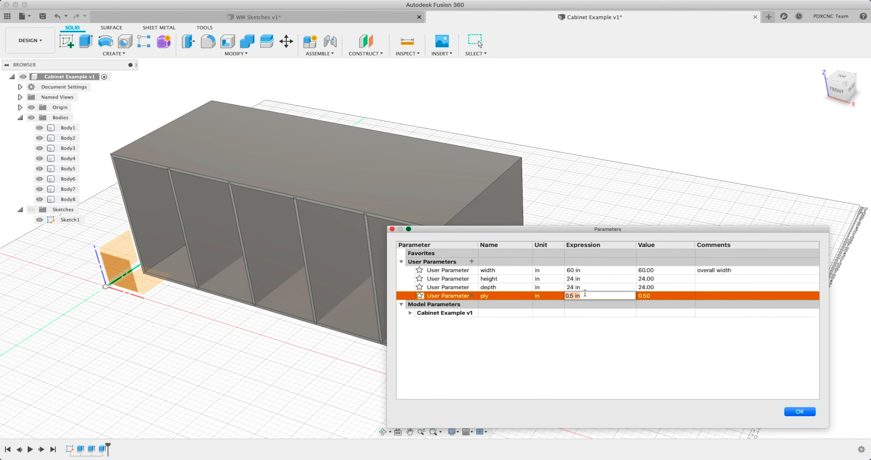
{"action": "type", "text": ".72"}
{"action": "key", "text": "Return"}
- Set the height parameter to 35 in and the depth parameter to 18 in, and accept the parameter changes
{"action": "left_click", "coordinate": [587, 269]}
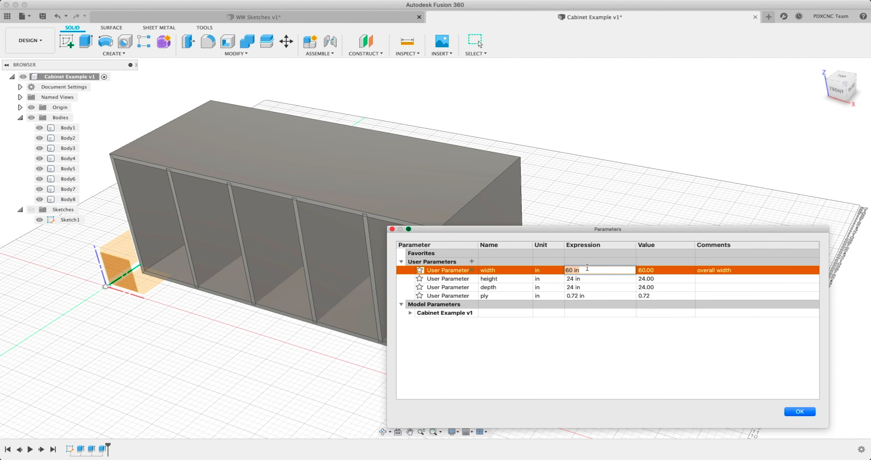
{"action": "left_click", "coordinate": [584, 279]}
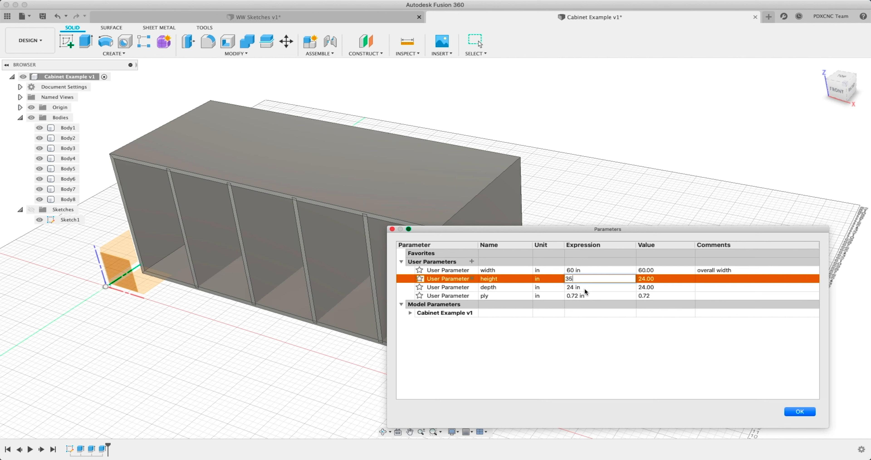
{"action": "left_click", "coordinate": [584, 288]}
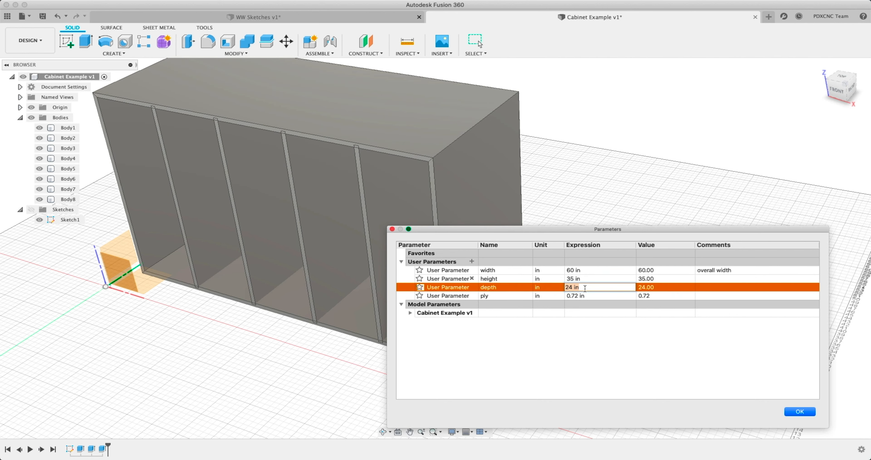
{"action": "type", "text": "18"}
{"action": "key", "text": "Return"}
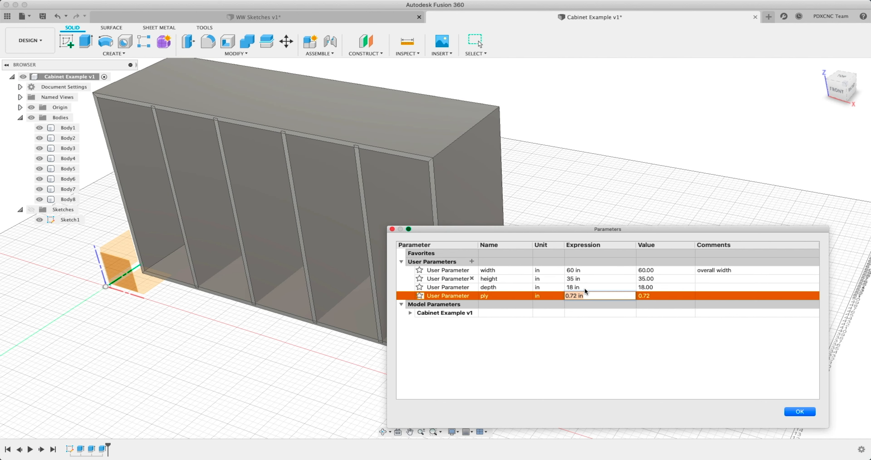
{"action": "left_click", "coordinate": [799, 412]}
- Combine-cut the four dividers out of the cabinet's top panel, keeping the dividers as tool bodies
{"action": "middle_click_drag", "start_coordinate": [613, 267], "coordinate": [492, 323], "text": "shift"}
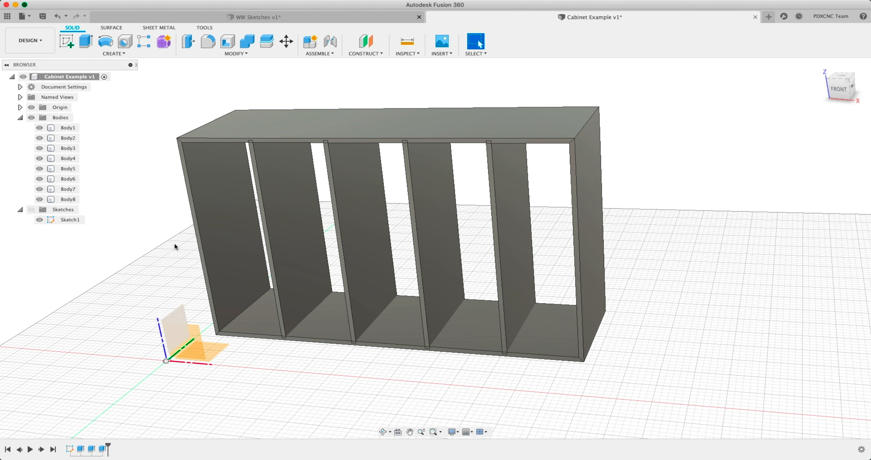
{"action": "left_click", "coordinate": [235, 54]}
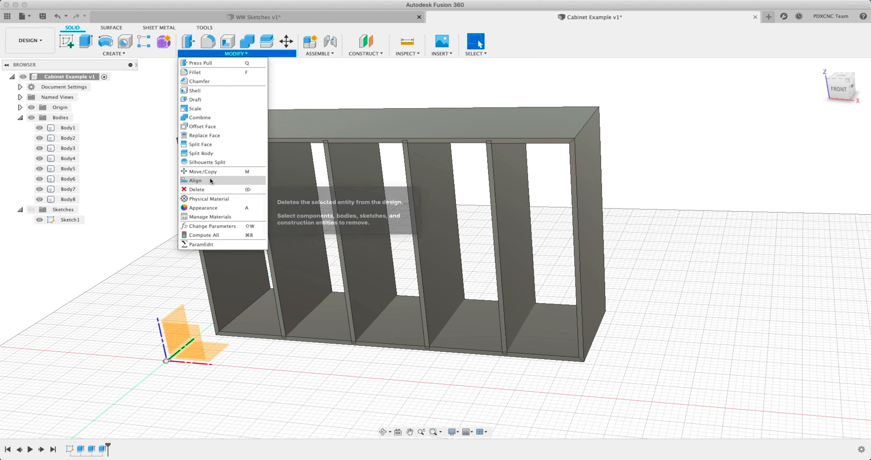
{"action": "left_click", "coordinate": [207, 118]}
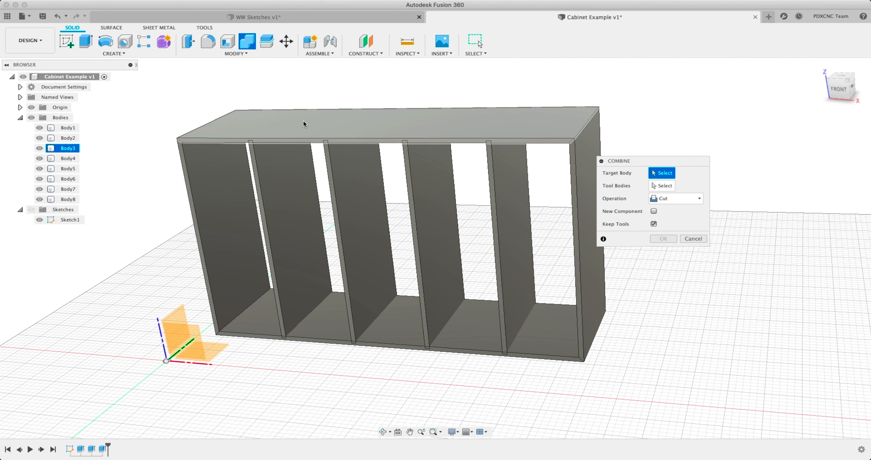
{"action": "left_click", "coordinate": [300, 130]}
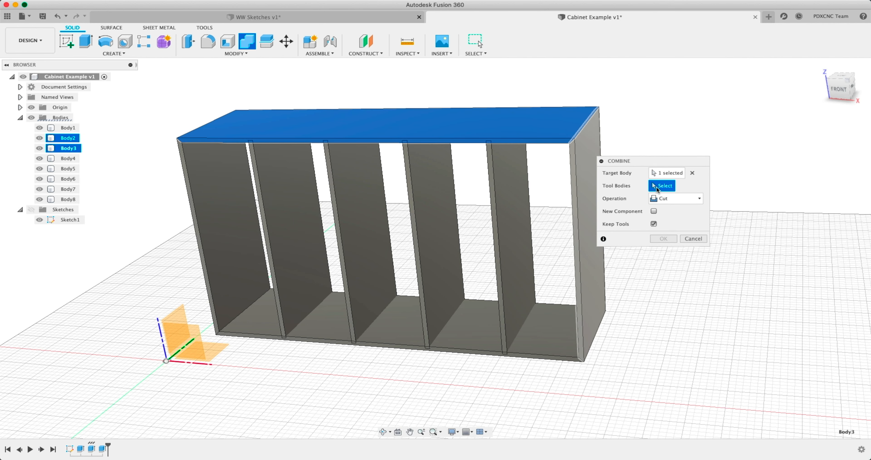
{"action": "left_click", "coordinate": [269, 203]}
{"action": "left_click", "coordinate": [362, 196]}
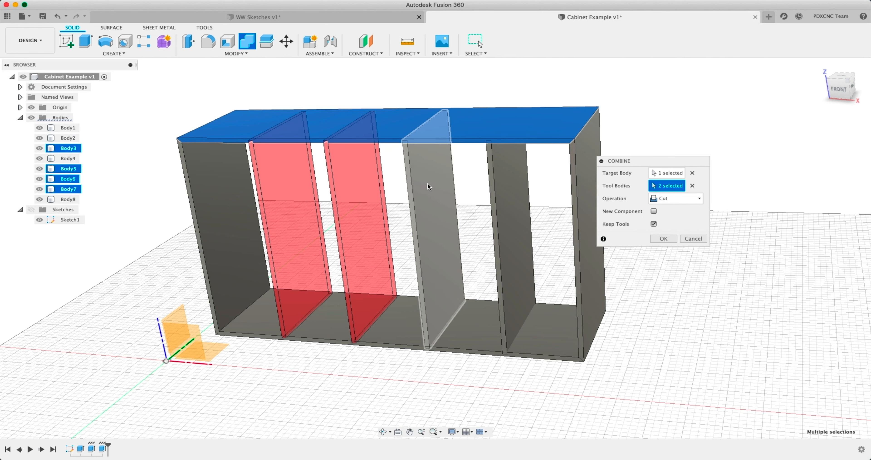
{"action": "left_click", "coordinate": [435, 188]}
{"action": "left_click", "coordinate": [500, 184]}
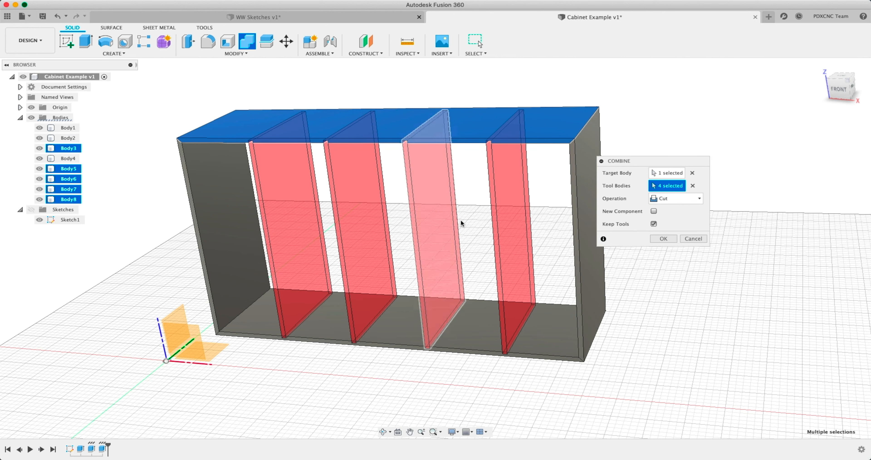
{"action": "left_click", "coordinate": [662, 238]}
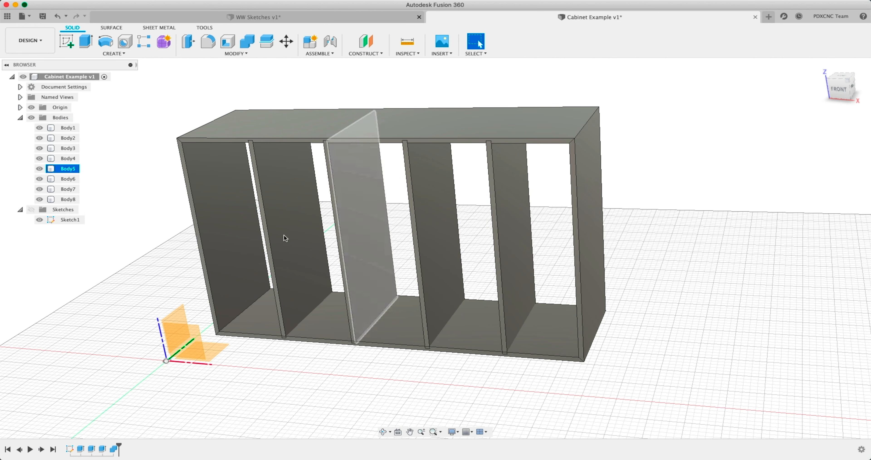
- Combine-cut the four dividers out of the cabinet's bottom panel, keeping the tool bodies
{"action": "right_click", "coordinate": [340, 375]}
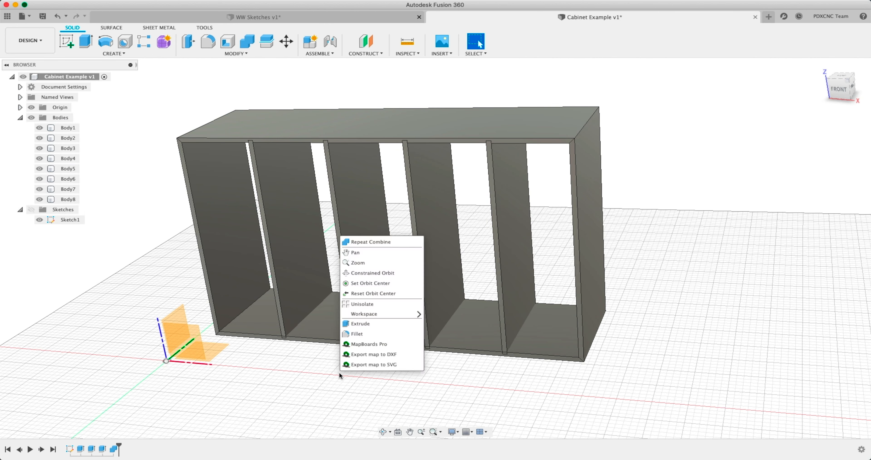
{"action": "left_click", "coordinate": [366, 242]}
{"action": "left_click", "coordinate": [315, 331]}
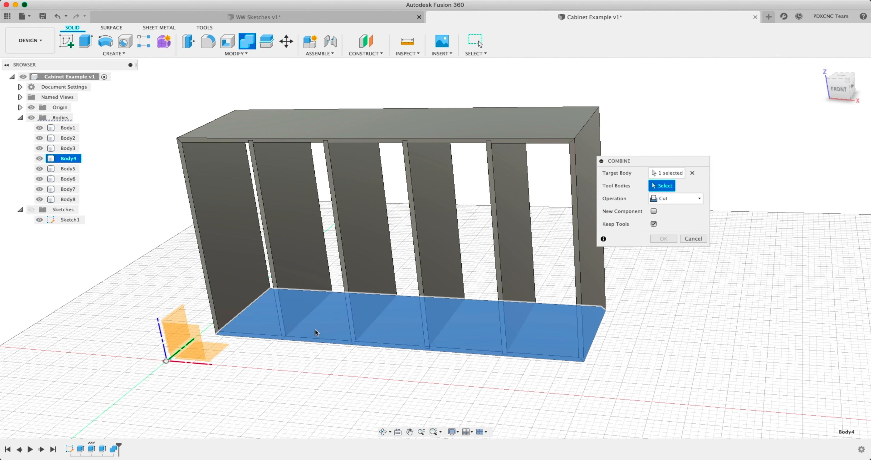
{"action": "left_click", "coordinate": [509, 265]}
{"action": "left_click", "coordinate": [433, 252]}
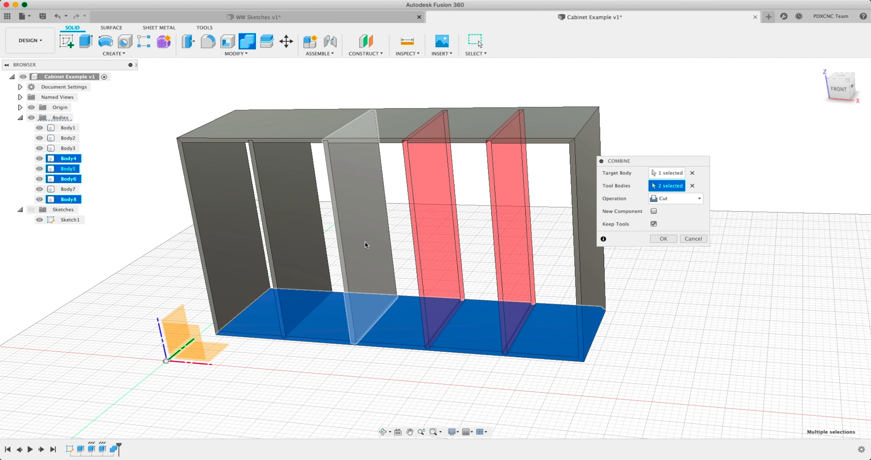
{"action": "left_click", "coordinate": [364, 243]}
{"action": "left_click", "coordinate": [293, 243]}
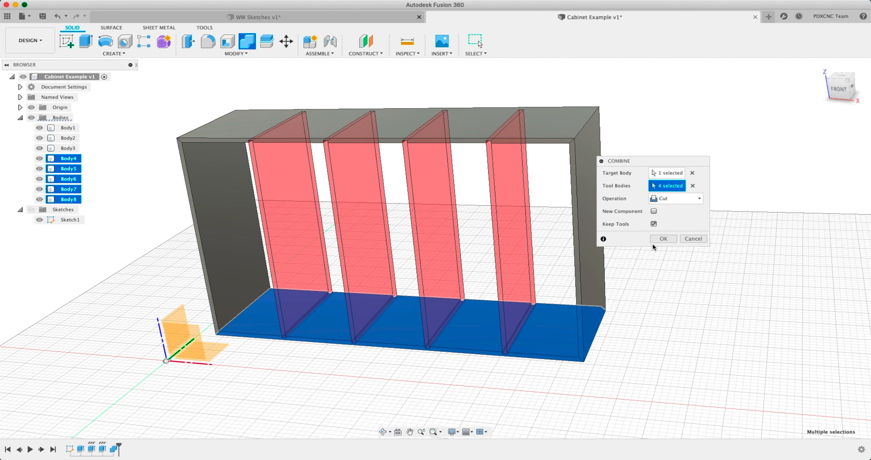
{"action": "left_click", "coordinate": [664, 238]}
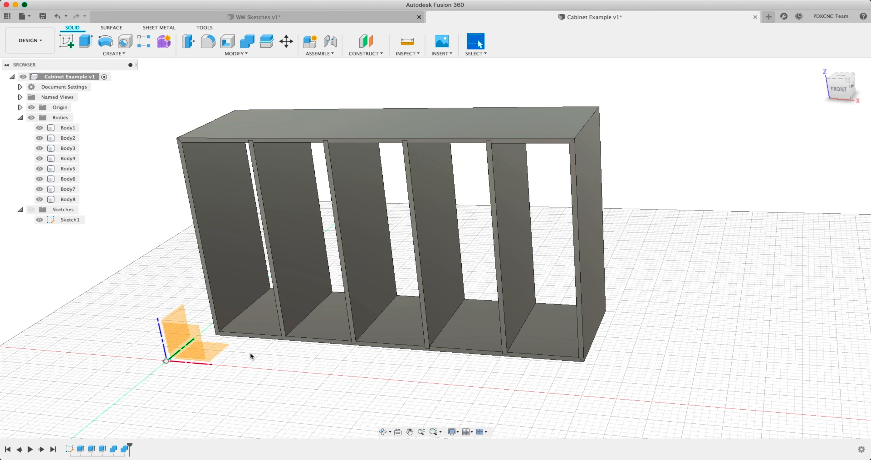
- Hide the four dividers and inspect the grooves cut into the top and bottom panels
{"action": "left_click_drag", "start_coordinate": [548, 213], "coordinate": [271, 182]}
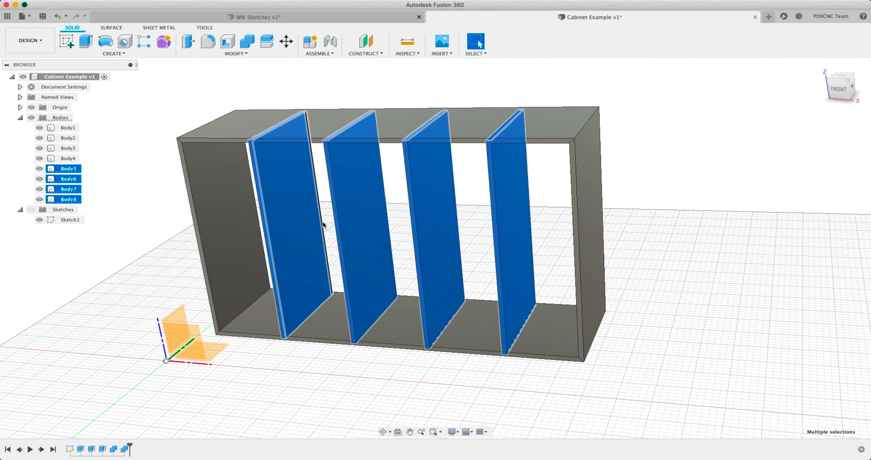
{"action": "key", "text": "v"}
{"action": "left_click", "coordinate": [348, 392]}
{"action": "middle_click_drag", "start_coordinate": [281, 363], "coordinate": [271, 340], "text": "shift"}
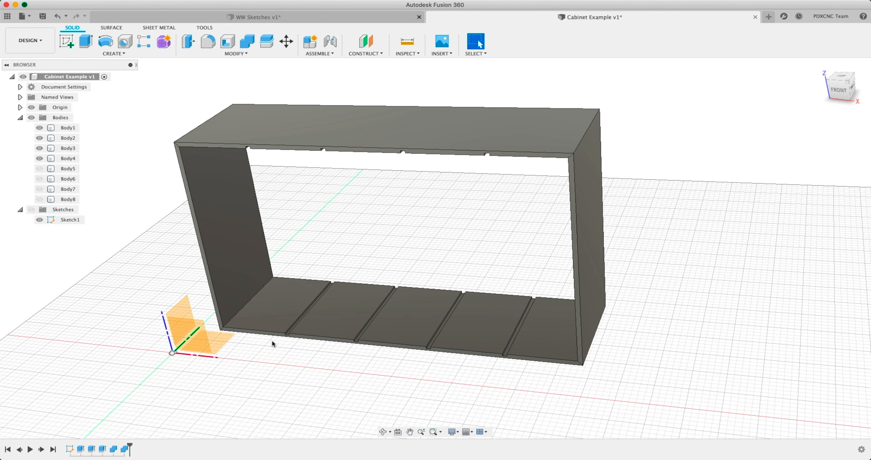
{"action": "left_click", "coordinate": [274, 297]}
{"action": "middle_click_drag", "start_coordinate": [274, 296], "coordinate": [251, 280], "text": "shift"}
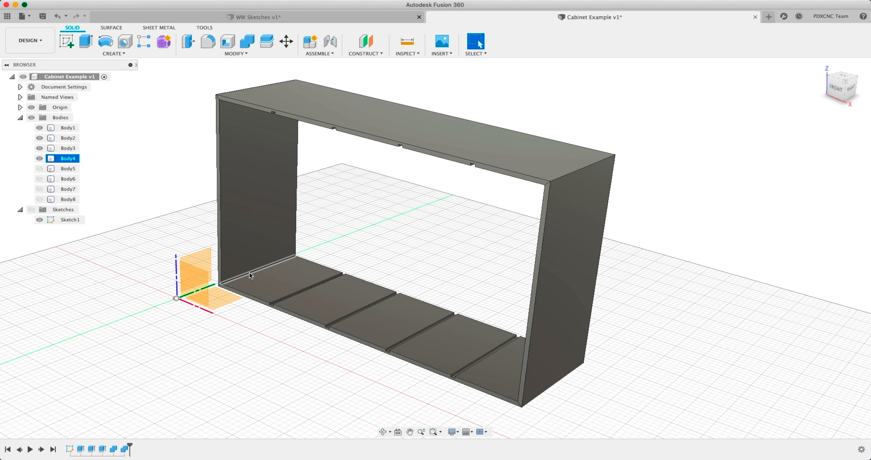
{"action": "left_click", "coordinate": [267, 243]}
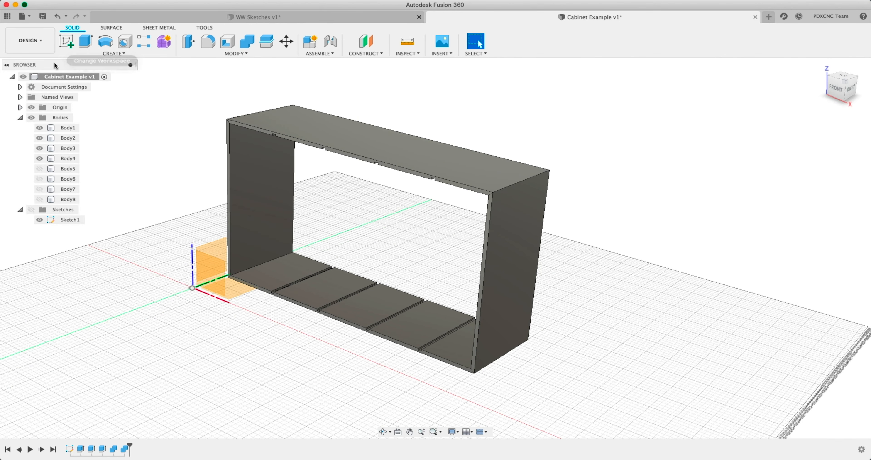
- Undo the hiding of the four dividers
{"action": "right_click", "coordinate": [58, 78]}
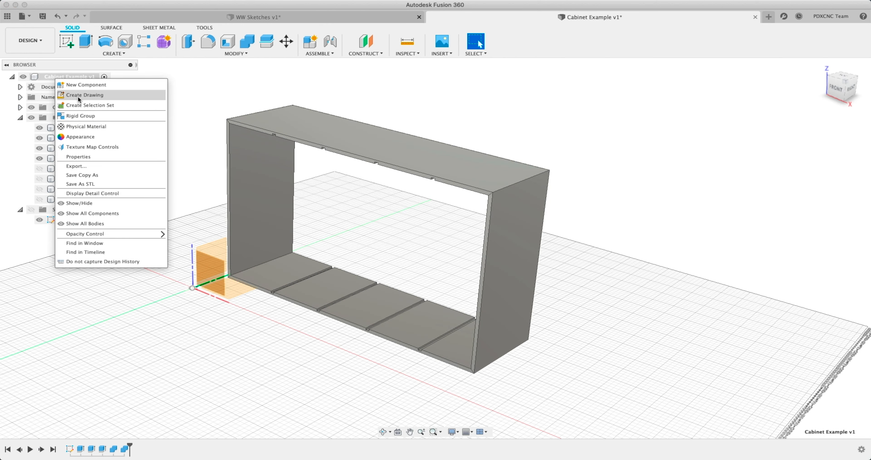
{"action": "left_click", "coordinate": [199, 326]}
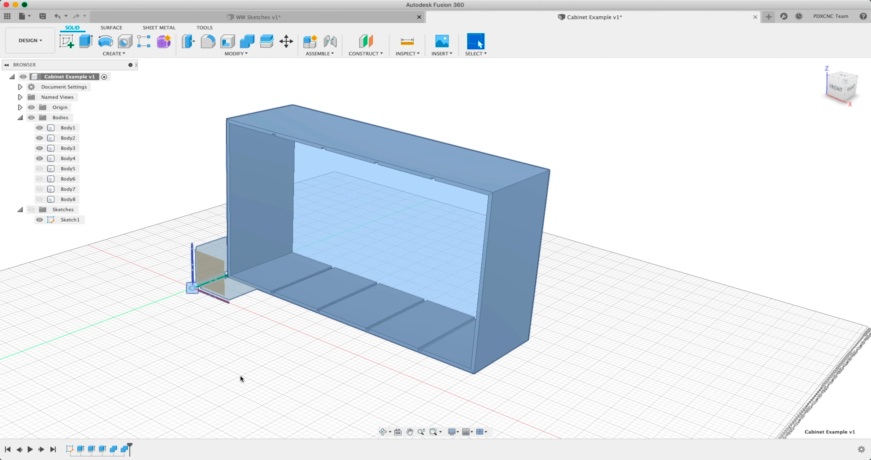
{"action": "left_click", "coordinate": [241, 375]}
{"action": "key", "text": "super+z"}
{"action": "scroll", "coordinate": [296, 293], "scroll_direction": "up", "scroll_amount": 3}
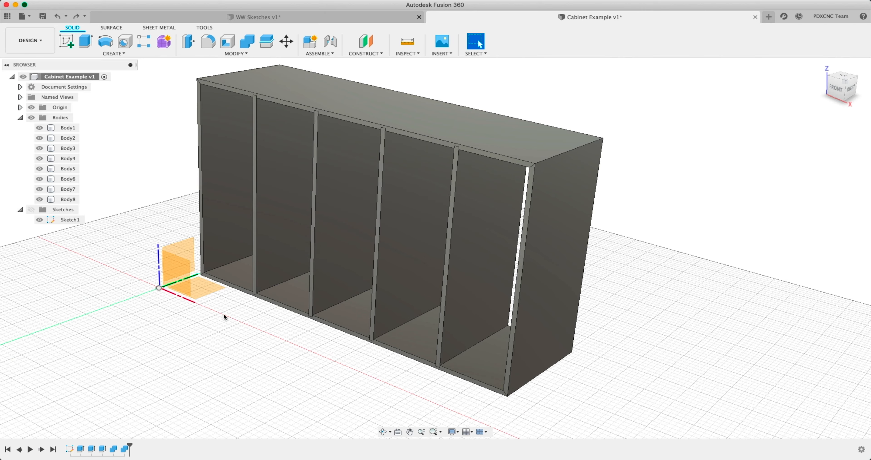
{"action": "middle_click_drag", "start_coordinate": [223, 314], "coordinate": [210, 325]}
- Search the appearance library for walnut and apply 3D Walnut - Unfinished to all eight cabinet bodies
{"action": "key", "text": "a"}
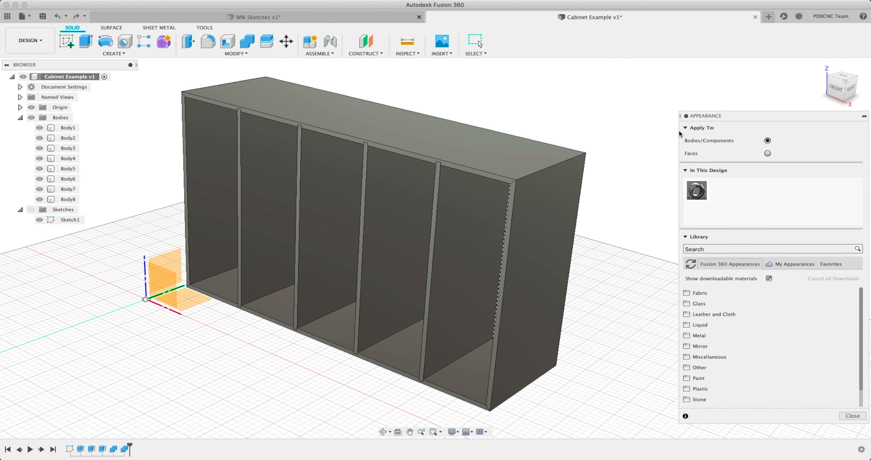
{"action": "left_click", "coordinate": [851, 417]}
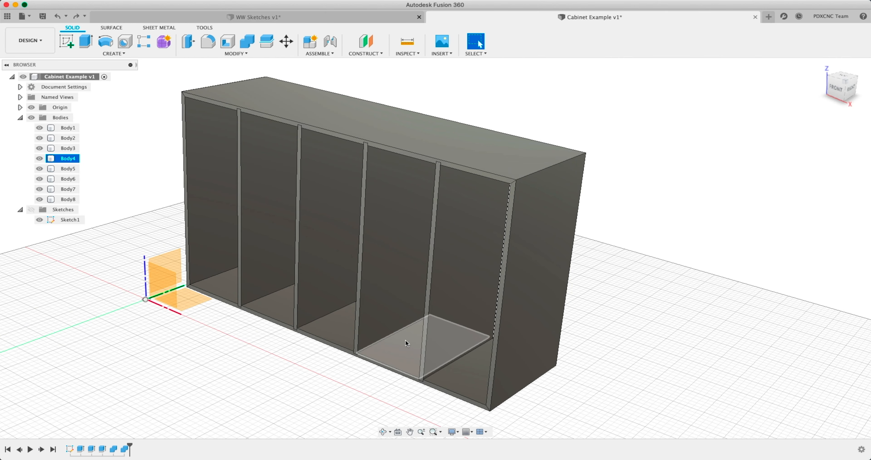
{"action": "key", "text": "a"}
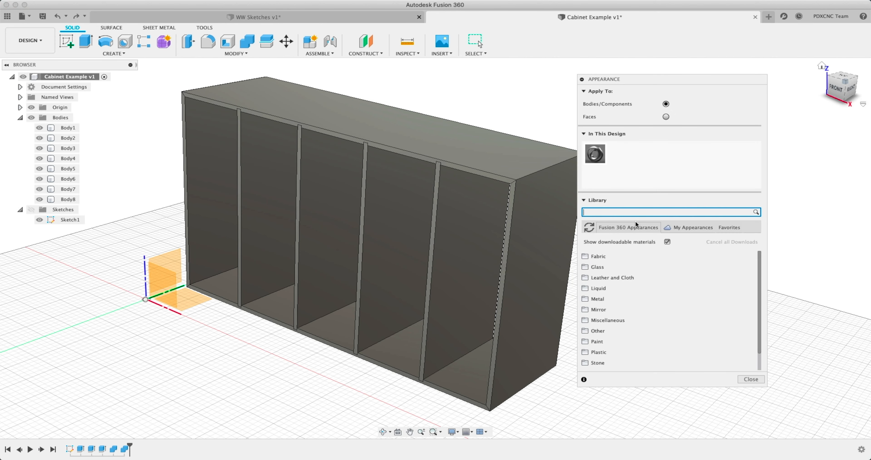
{"action": "key", "text": "Return"}
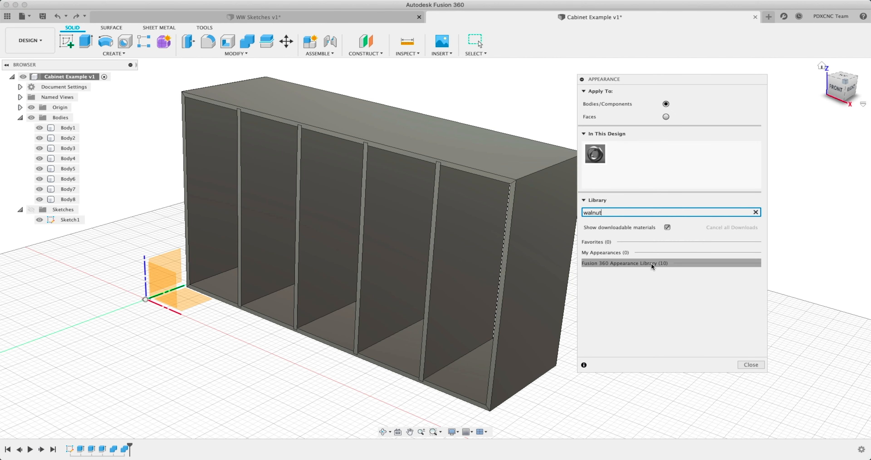
{"action": "scroll", "coordinate": [663, 284], "scroll_direction": "down", "scroll_amount": 3}
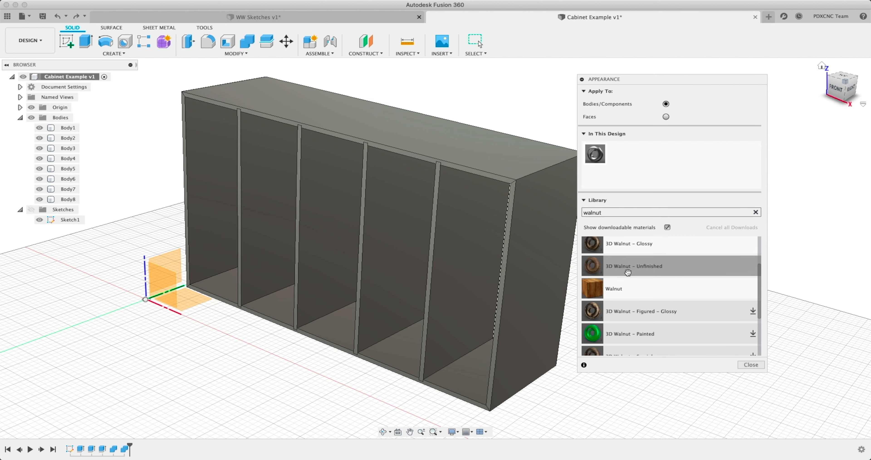
{"action": "left_click_drag", "start_coordinate": [601, 268], "coordinate": [63, 128]}
{"action": "left_click", "coordinate": [68, 199], "text": "shift"}
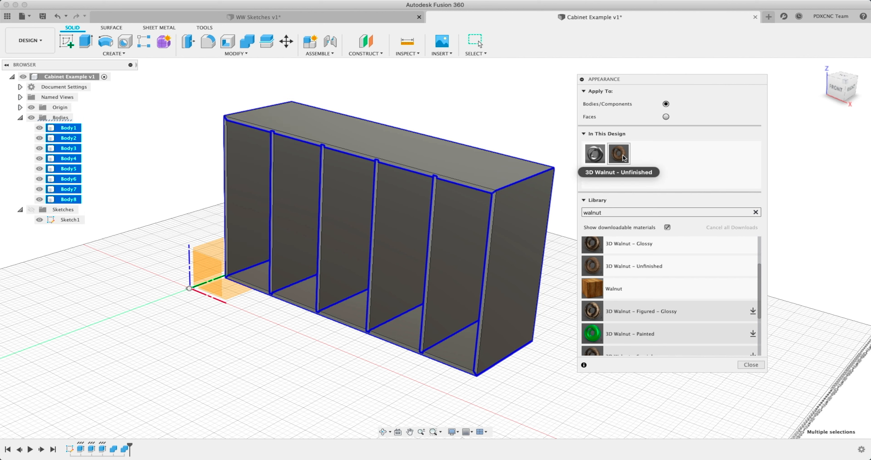
{"action": "left_click_drag", "start_coordinate": [624, 157], "coordinate": [443, 156]}
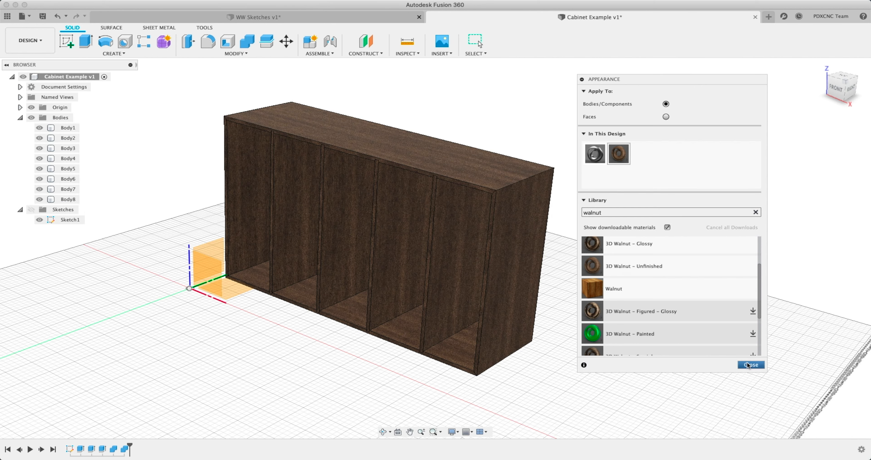
{"action": "left_click", "coordinate": [751, 365]}
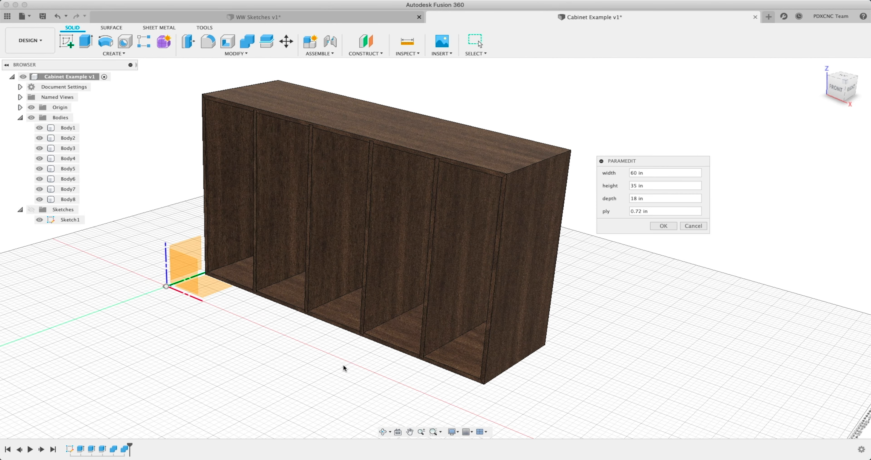
- Search the appearance library for maple and add 3D Maple - Unfinished to the design's appearances
{"action": "left_click", "coordinate": [684, 227]}
{"action": "key", "text": "a"}
{"action": "left_click", "coordinate": [631, 208]}
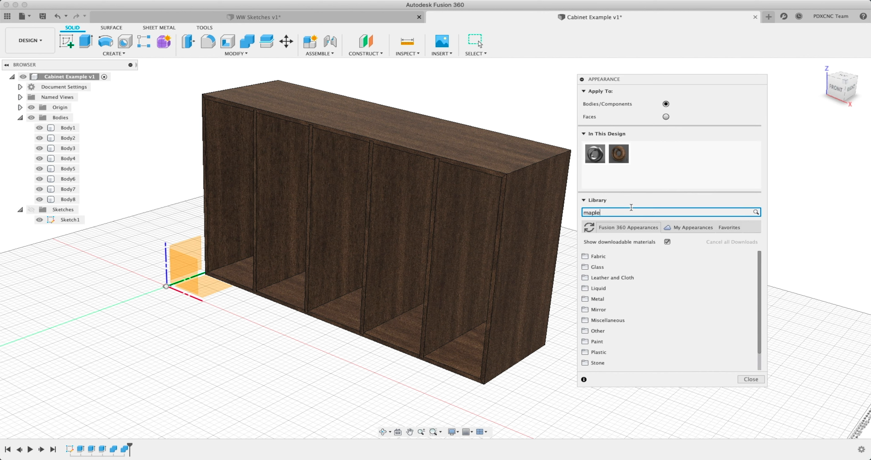
{"action": "key", "text": "Return"}
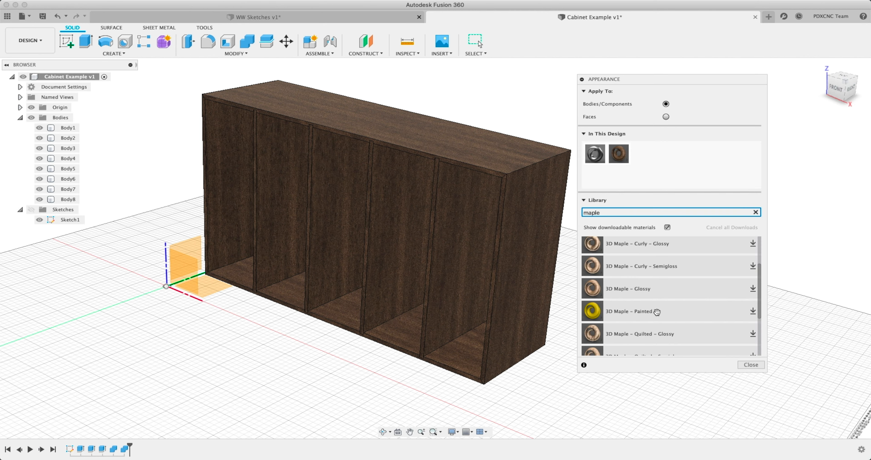
{"action": "left_click_drag", "start_coordinate": [660, 281], "coordinate": [482, 229]}
- Try to apply 3D Maple - Unfinished to a mixed selection of divider faces and bodies Body4 to Body8
{"action": "left_click", "coordinate": [473, 230]}
{"action": "left_click", "coordinate": [402, 220], "text": "shift"}
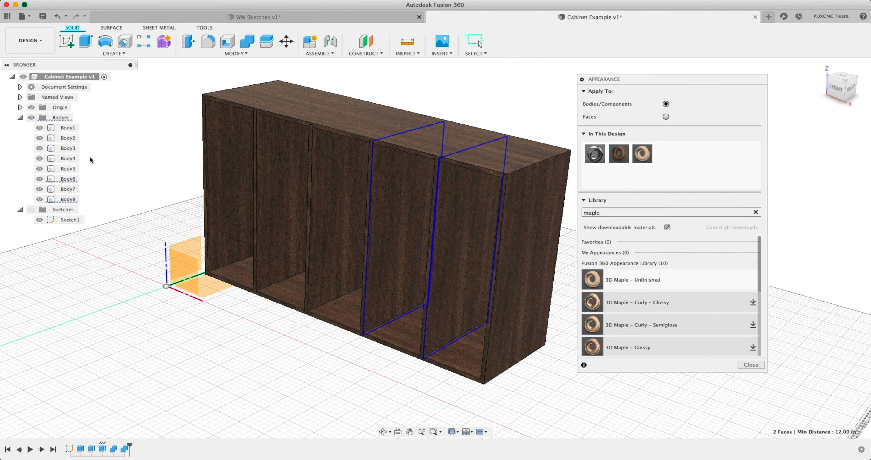
{"action": "left_click", "coordinate": [66, 199], "text": "shift"}
{"action": "left_click", "coordinate": [69, 168], "text": "shift"}
{"action": "left_click", "coordinate": [69, 159], "text": "shift"}
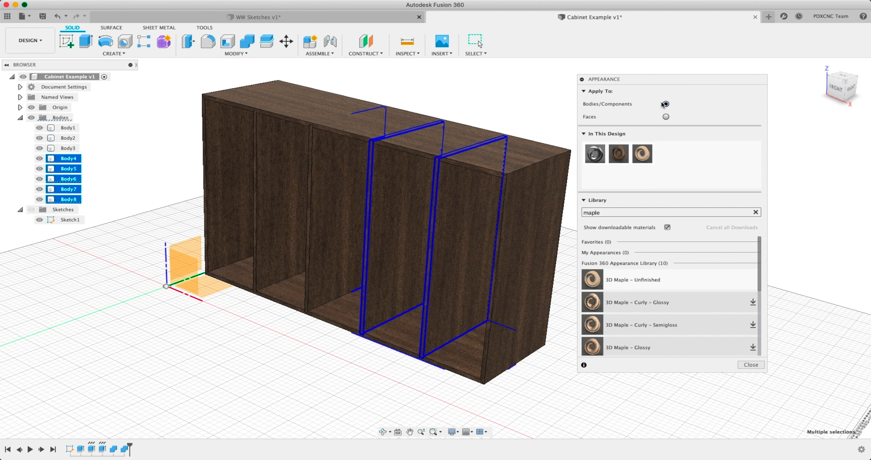
{"action": "left_click_drag", "start_coordinate": [643, 154], "coordinate": [460, 220]}
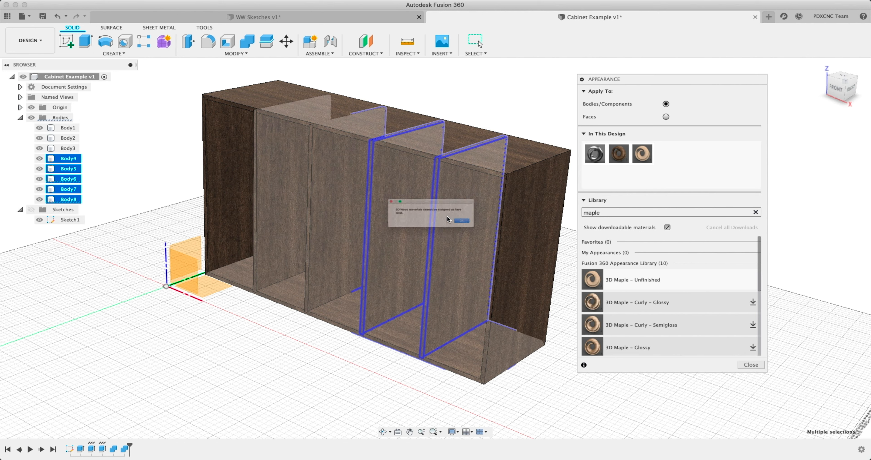
{"action": "left_click", "coordinate": [494, 228]}
- Clear the selection, apply 3D Maple - Unfinished to the four dividers, and finish the appearance editing
{"action": "key", "text": "Escape"}
{"action": "left_click_drag", "start_coordinate": [643, 154], "coordinate": [296, 188]}
{"action": "left_click", "coordinate": [750, 364]}
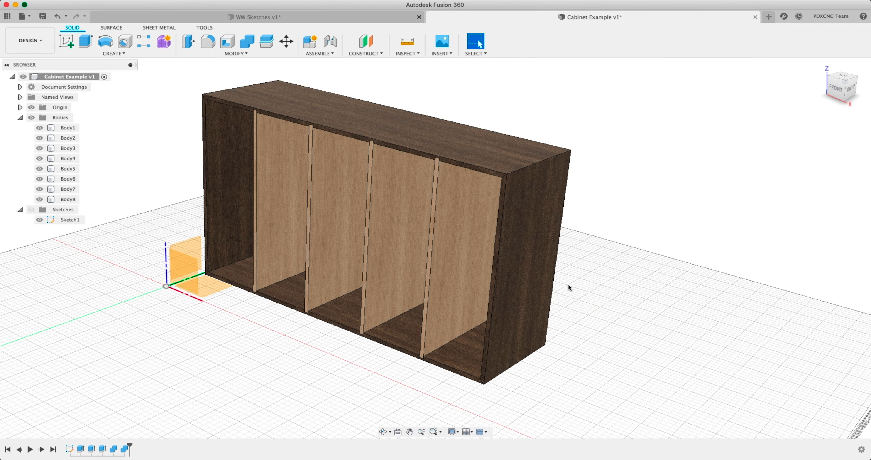
- Switch to the Render workspace and frame the cabinet from its front-right corner at a low angle
{"action": "middle_click_drag", "start_coordinate": [568, 288], "coordinate": [555, 252], "text": "shift"}
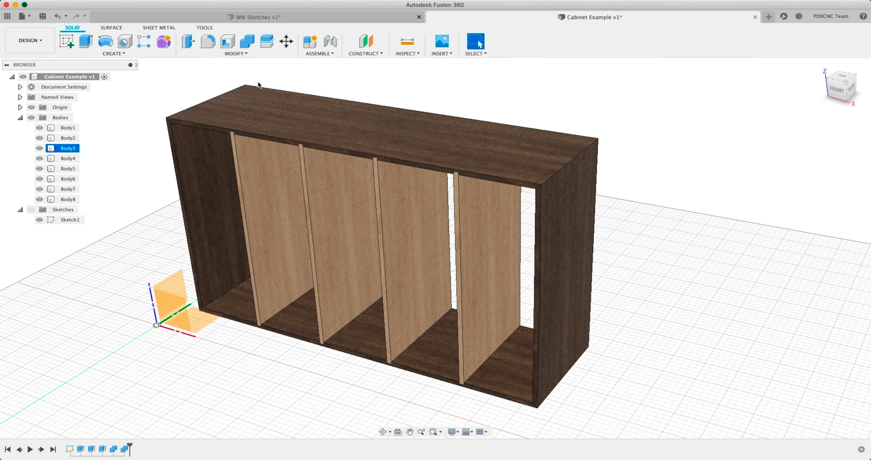
{"action": "left_click", "coordinate": [44, 41]}
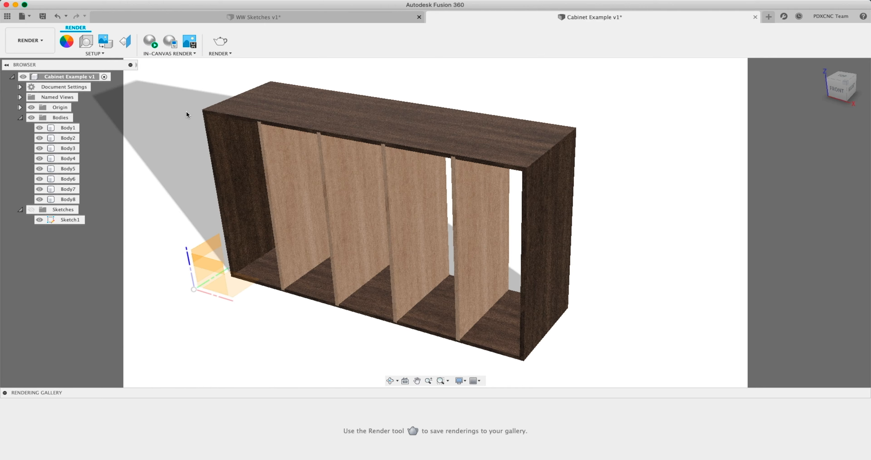
{"action": "middle_click_drag", "start_coordinate": [189, 113], "coordinate": [161, 145], "text": "shift"}
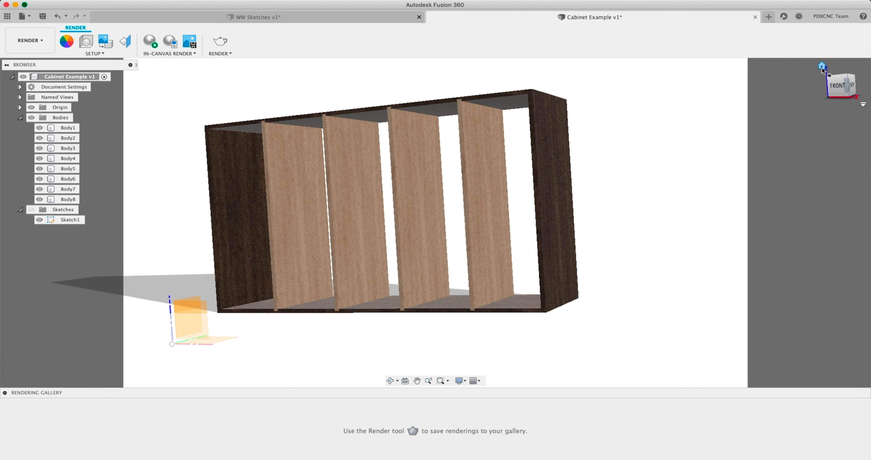
{"action": "left_click", "coordinate": [836, 80]}
{"action": "middle_click_drag", "start_coordinate": [447, 267], "coordinate": [455, 242], "text": "shift"}
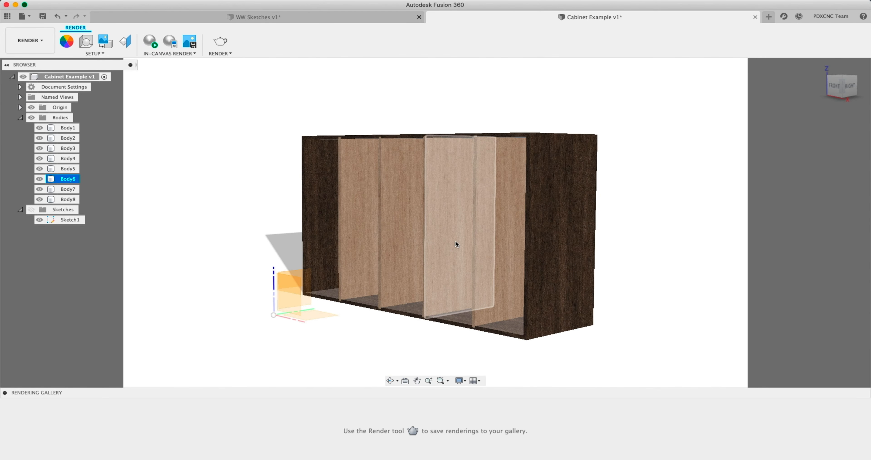
{"action": "scroll", "coordinate": [457, 239], "scroll_direction": "up", "scroll_amount": 3}
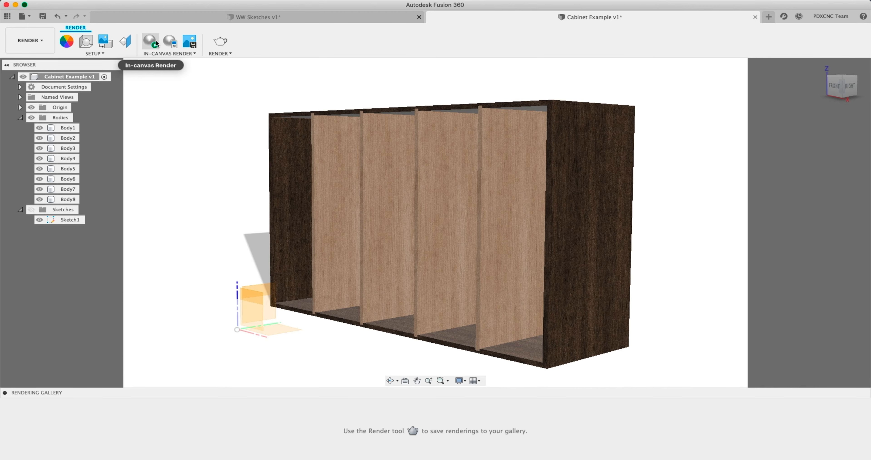